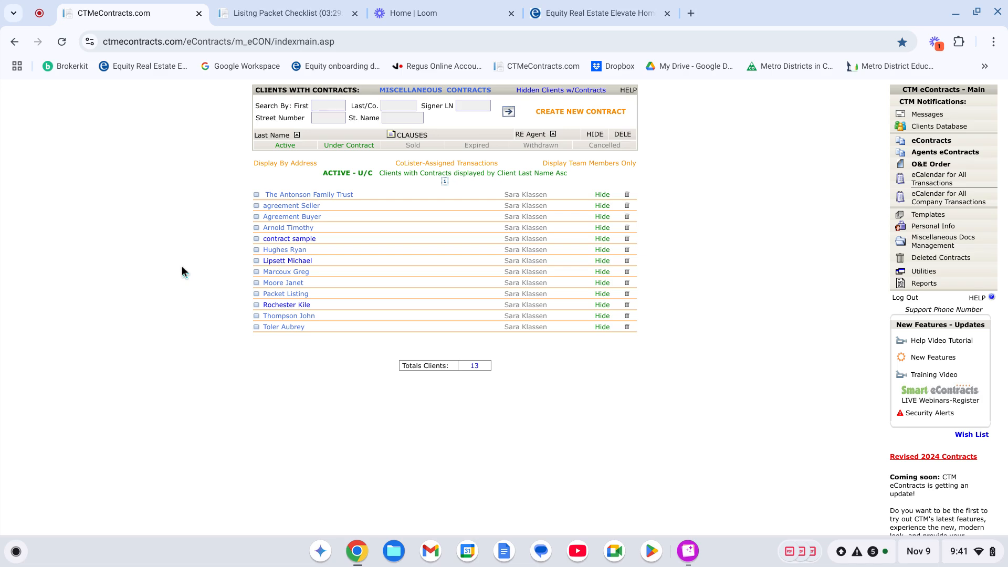
Open the Packet Listing client's transaction and display its Docs Management documents.
{"action": "left_click", "coordinate": [290, 294]}
{"action": "left_click", "coordinate": [259, 199]}
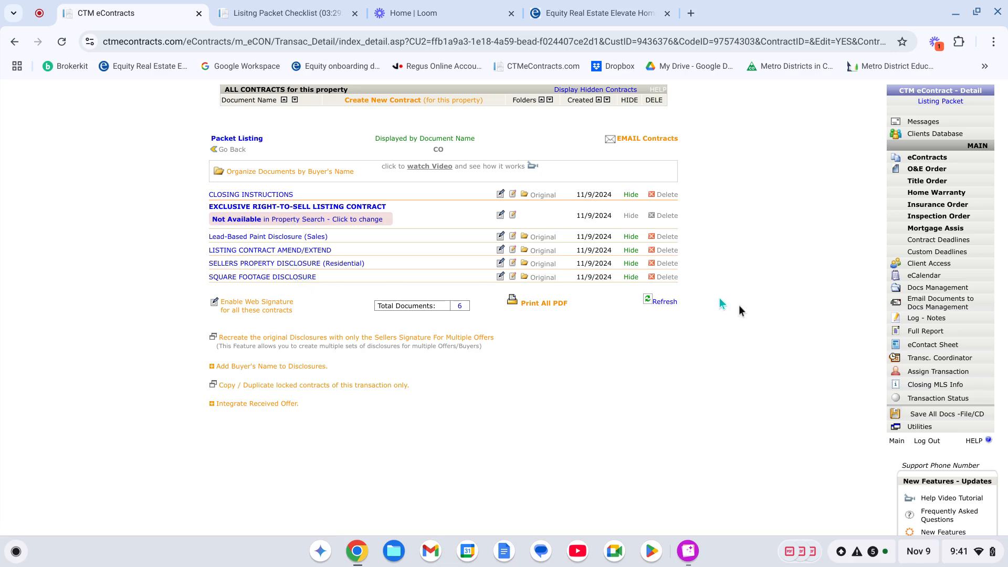
{"action": "left_click", "coordinate": [928, 288]}
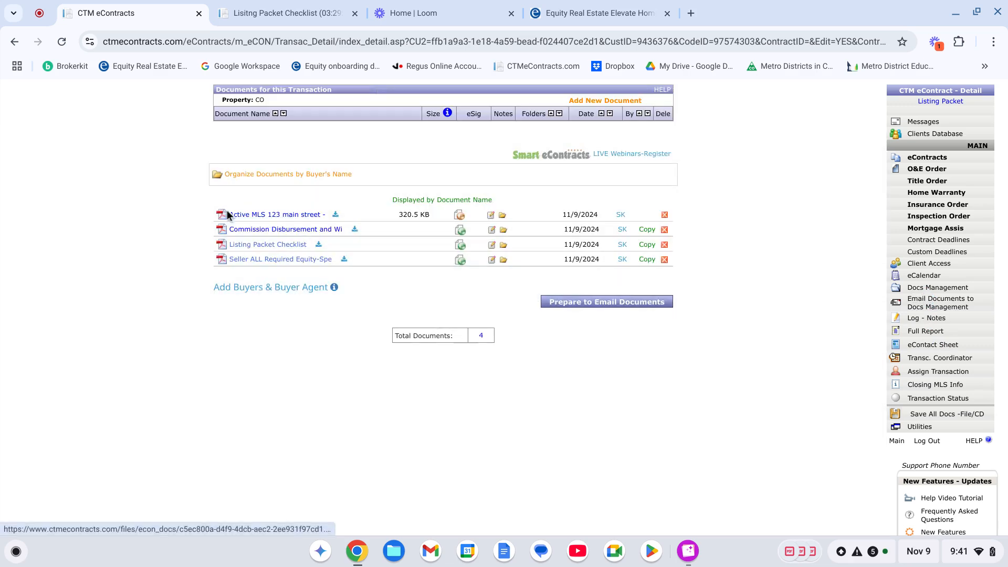
Review the Listing Packet Checklist's required documents and its instructions for submitting the listing packet.
{"action": "left_click", "coordinate": [292, 15]}
{"action": "scroll", "coordinate": [413, 231], "scroll_direction": "down", "scroll_amount": 6}
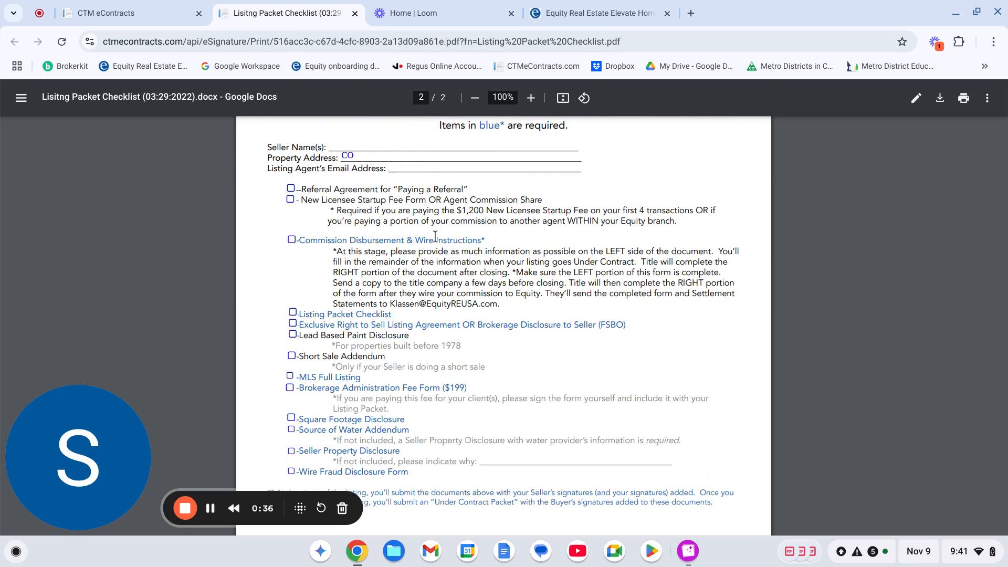
{"action": "scroll", "coordinate": [441, 174], "scroll_direction": "down", "scroll_amount": 1}
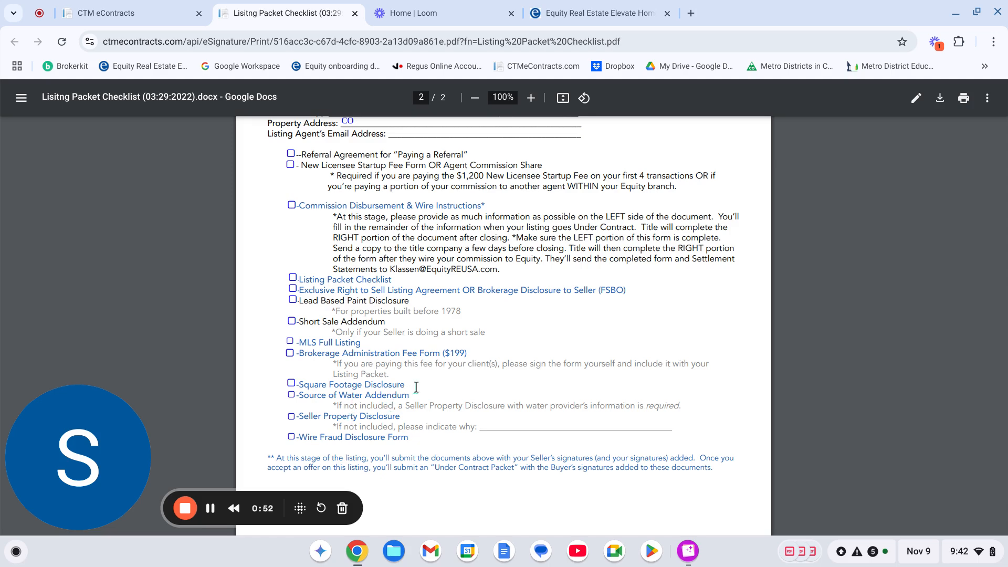
{"action": "scroll", "coordinate": [416, 387], "scroll_direction": "down", "scroll_amount": 1}
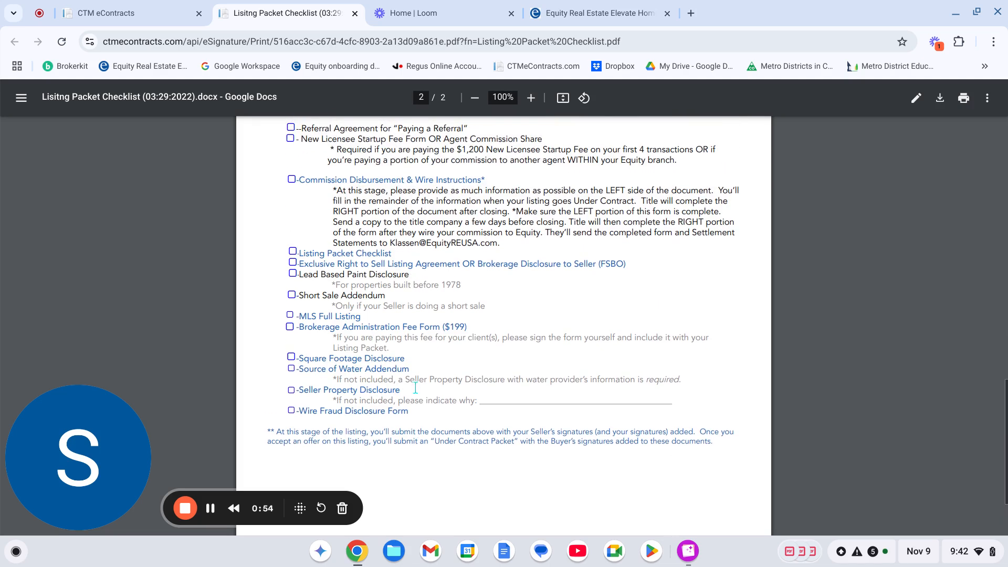
{"action": "scroll", "coordinate": [358, 236], "scroll_direction": "up", "scroll_amount": 2}
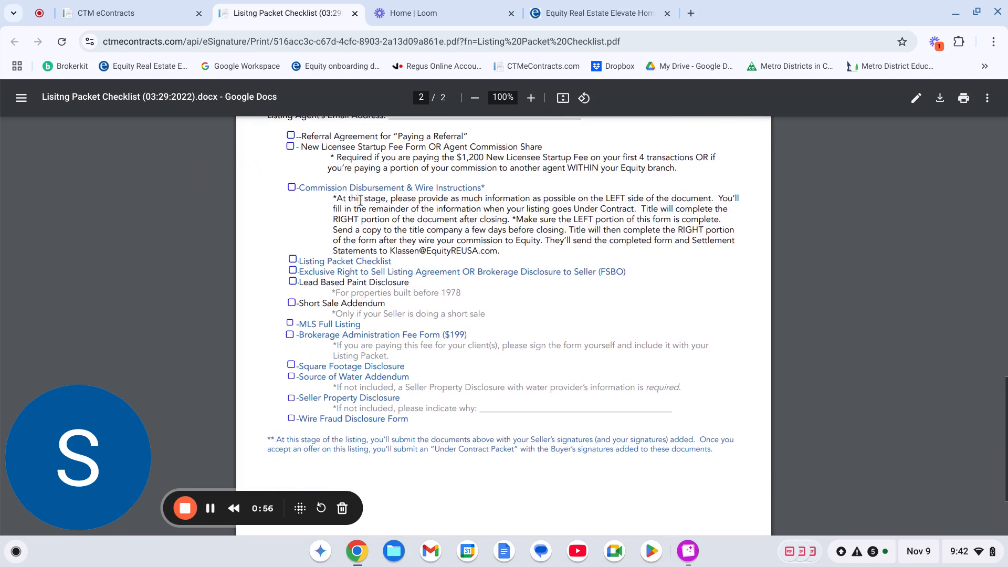
{"action": "scroll", "coordinate": [346, 235], "scroll_direction": "down", "scroll_amount": 2}
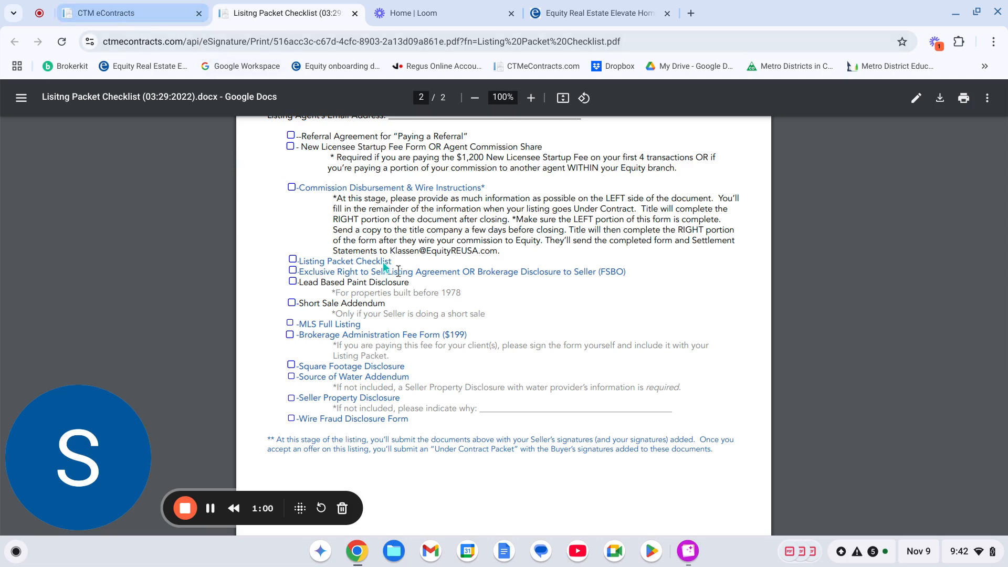
{"action": "scroll", "coordinate": [386, 269], "scroll_direction": "up", "scroll_amount": 11}
{"action": "scroll", "coordinate": [459, 310], "scroll_direction": "up", "scroll_amount": 10}
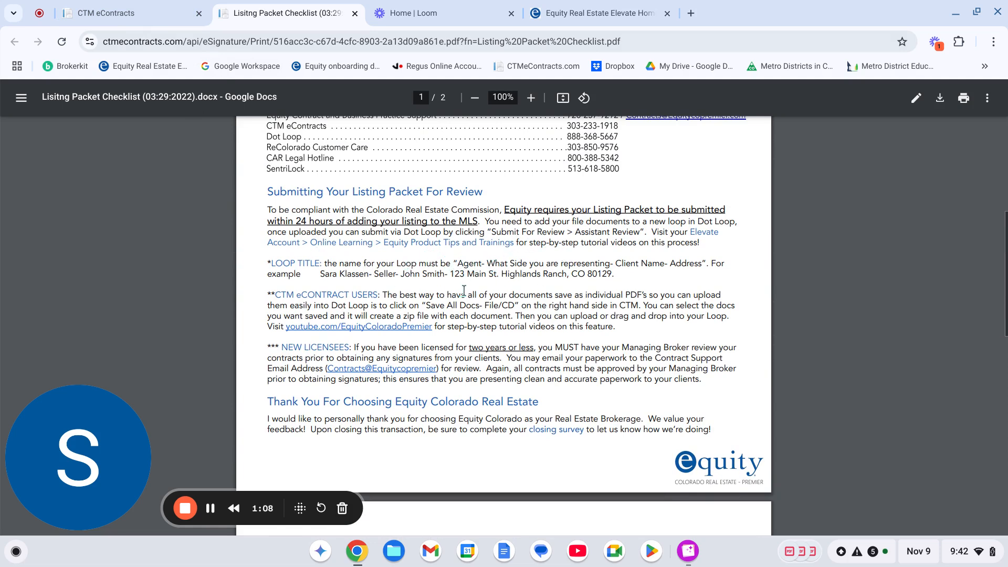
Open Save All Docs for the transaction and select all eContracts and all Docs Management documents.
{"action": "left_click", "coordinate": [155, 13]}
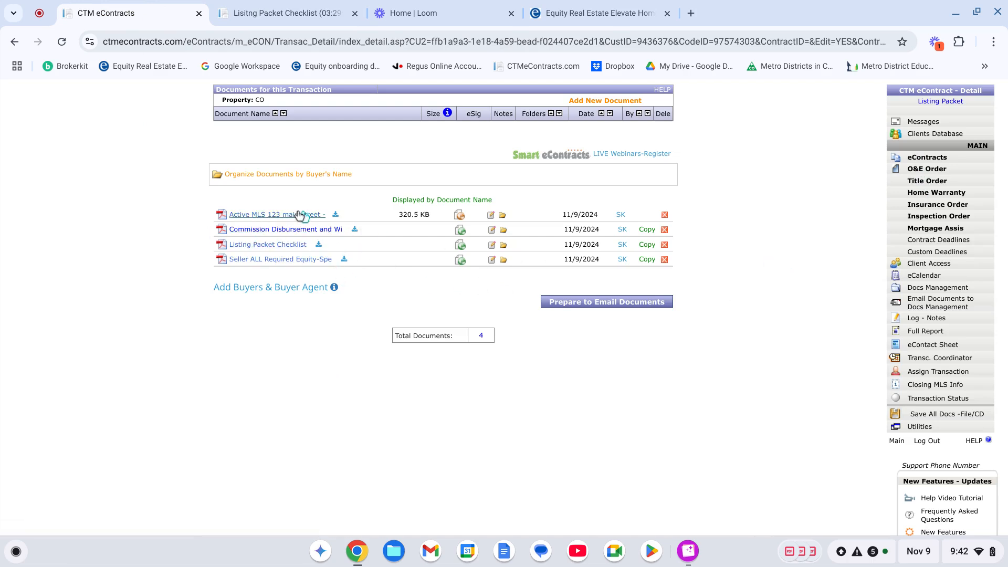
{"action": "left_click", "coordinate": [927, 157]}
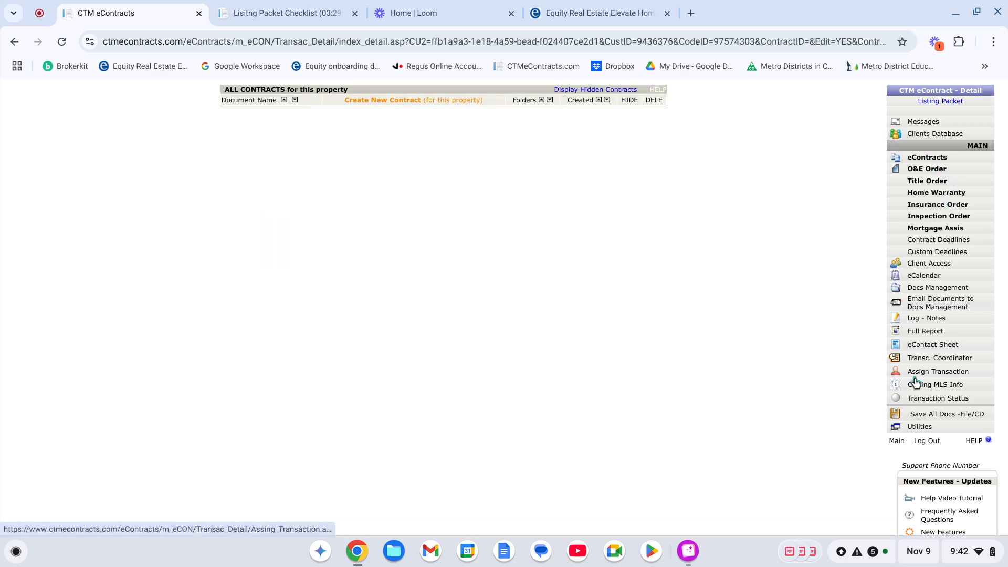
{"action": "left_click", "coordinate": [925, 417]}
{"action": "scroll", "coordinate": [720, 298], "scroll_direction": "down", "scroll_amount": 3}
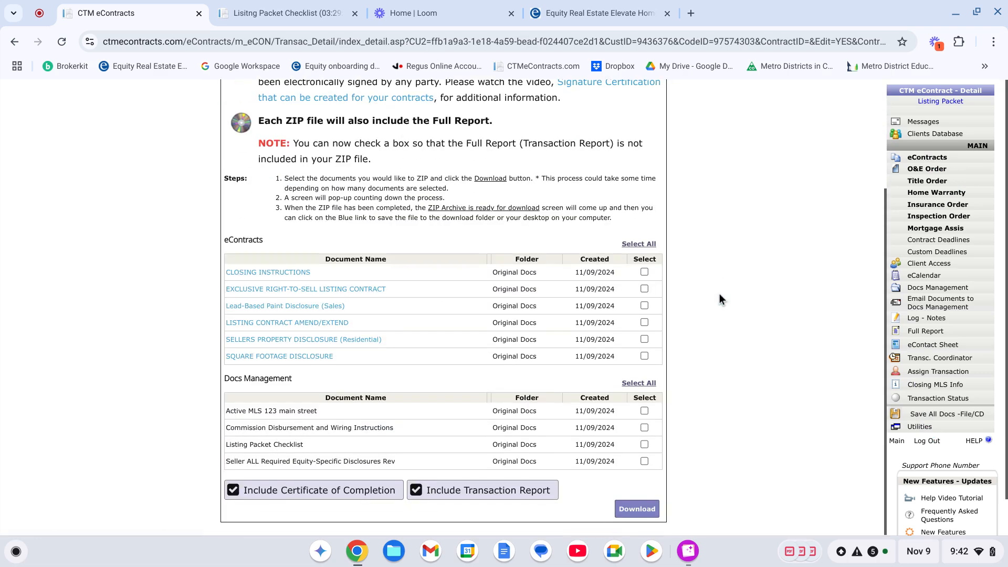
{"action": "left_click", "coordinate": [638, 244]}
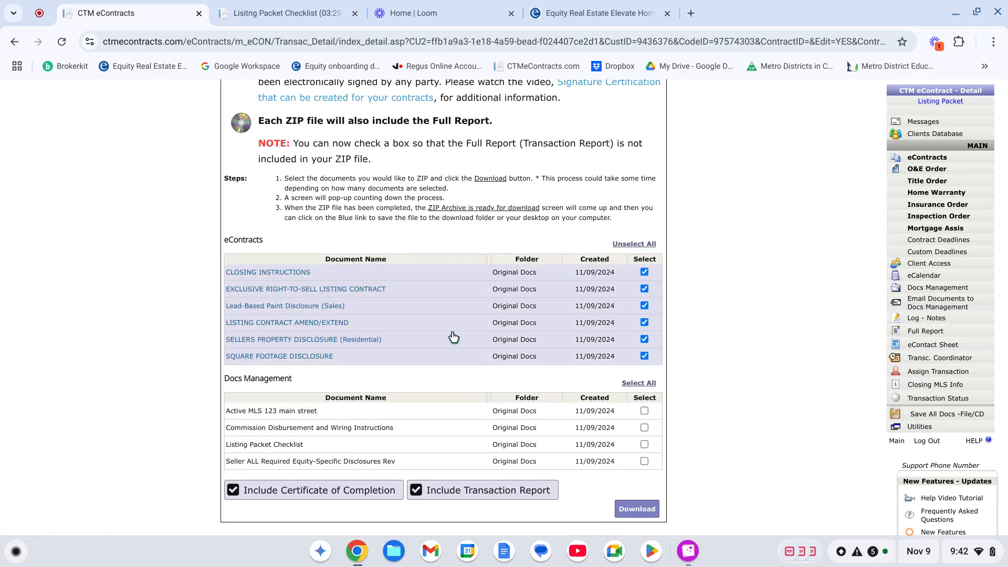
{"action": "left_click", "coordinate": [639, 385]}
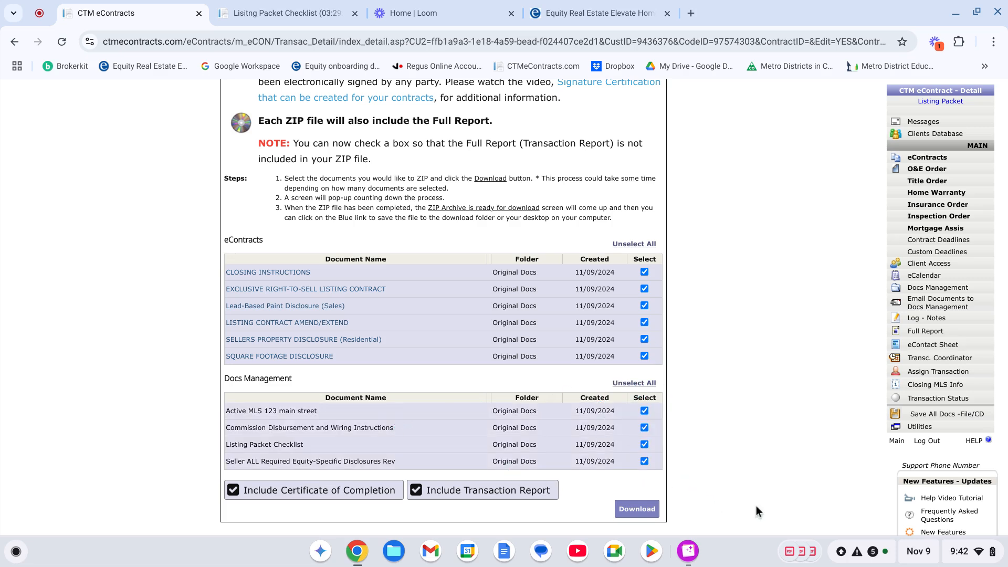
Download the selected documents as a ZIP and save it to the A Test Packet folder in My Drive.
{"action": "left_click", "coordinate": [637, 510]}
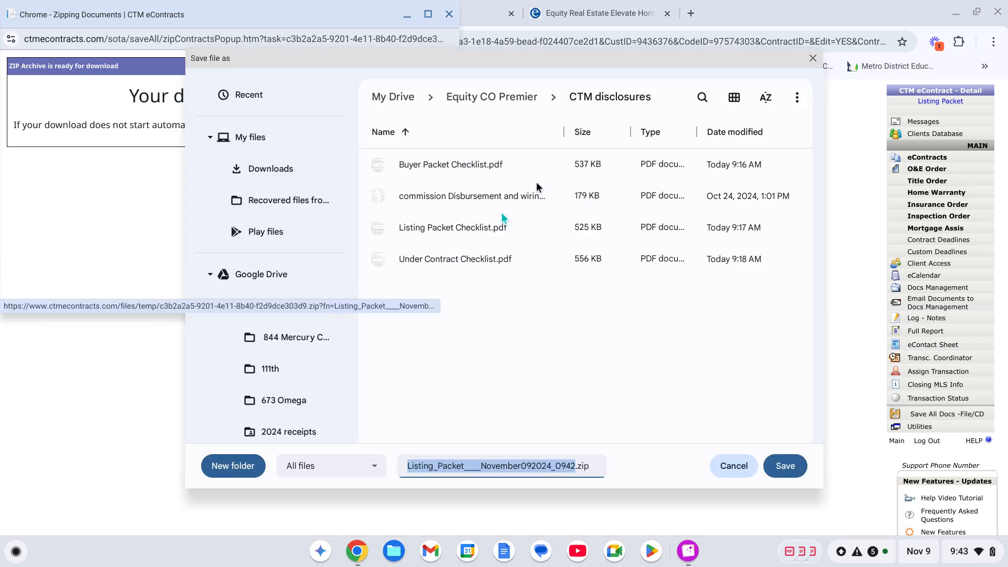
{"action": "left_click", "coordinate": [267, 273]}
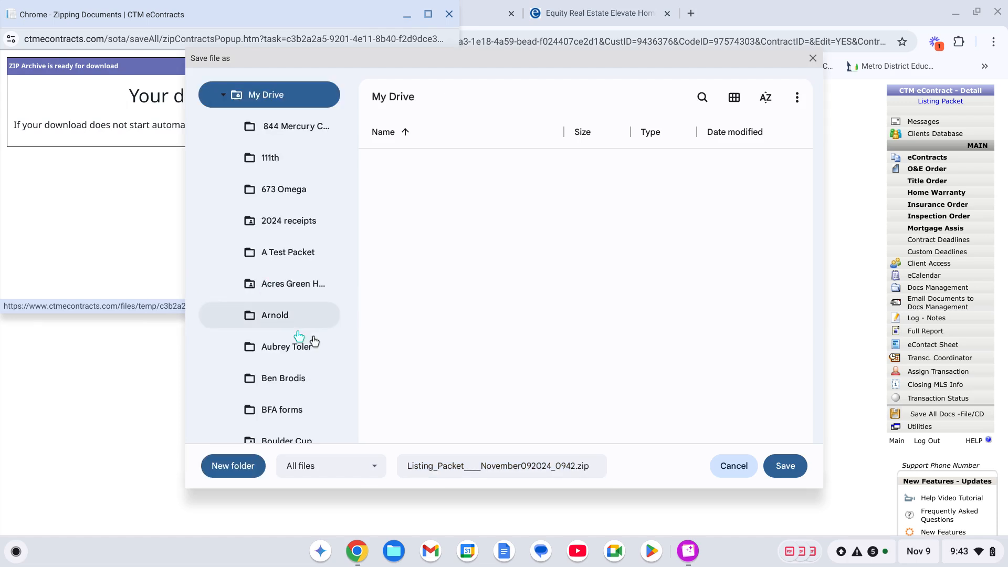
{"action": "left_click", "coordinate": [284, 255]}
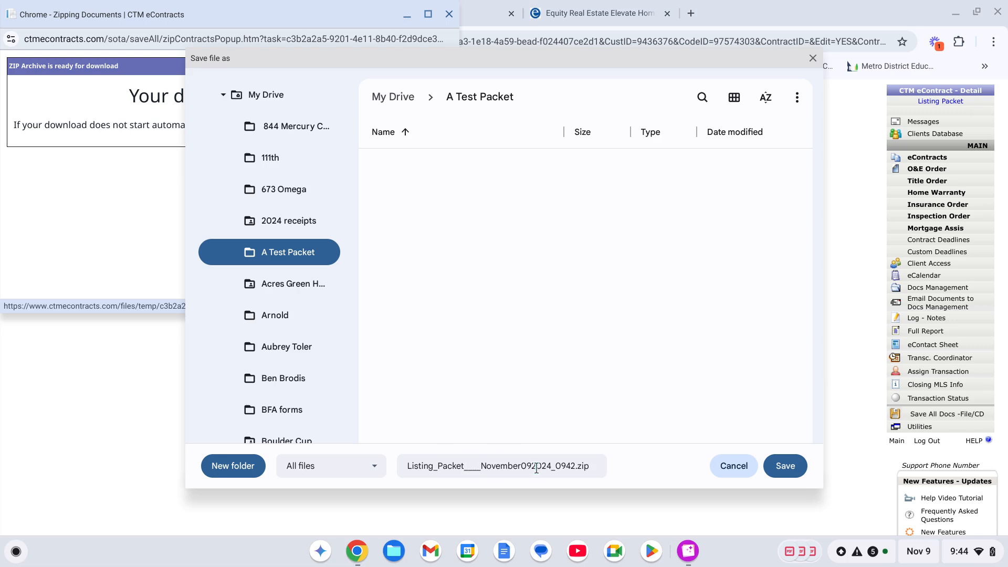
{"action": "left_click", "coordinate": [785, 466]}
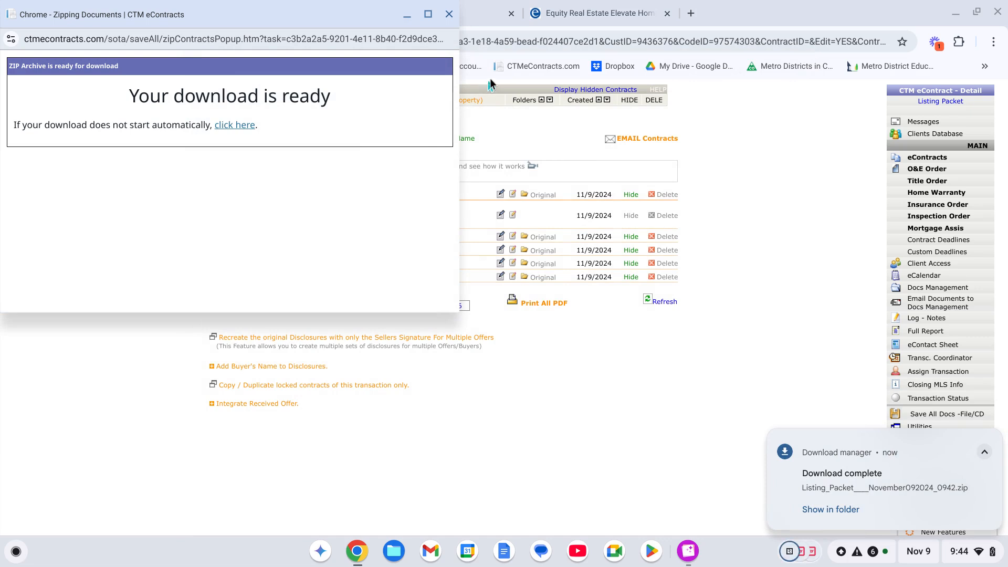
Go to dotloop from the Elevate Forms & Dotloop page and start adding a new loop.
{"action": "left_click", "coordinate": [588, 15]}
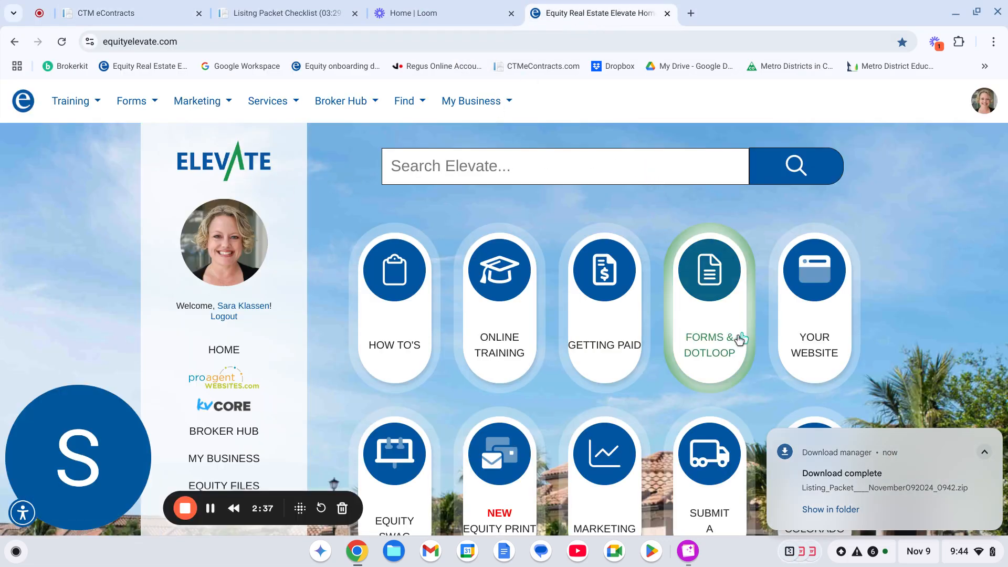
{"action": "left_click", "coordinate": [721, 335]}
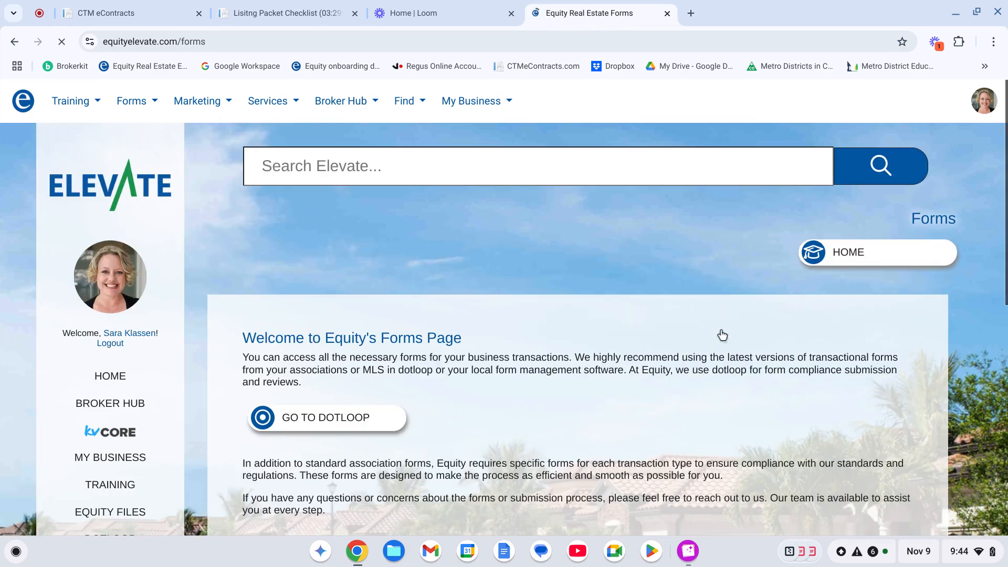
{"action": "left_click", "coordinate": [337, 420]}
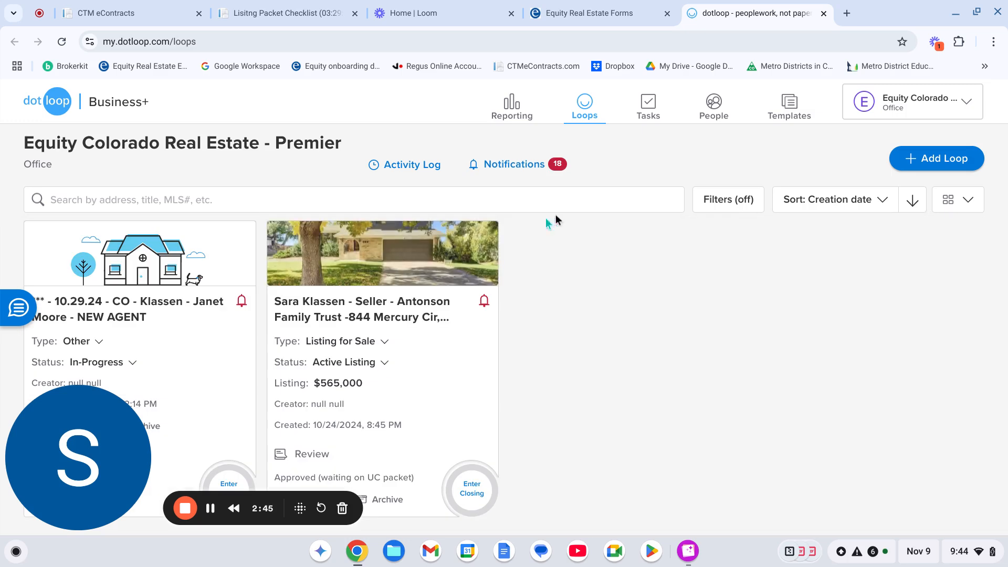
{"action": "left_click", "coordinate": [933, 159]}
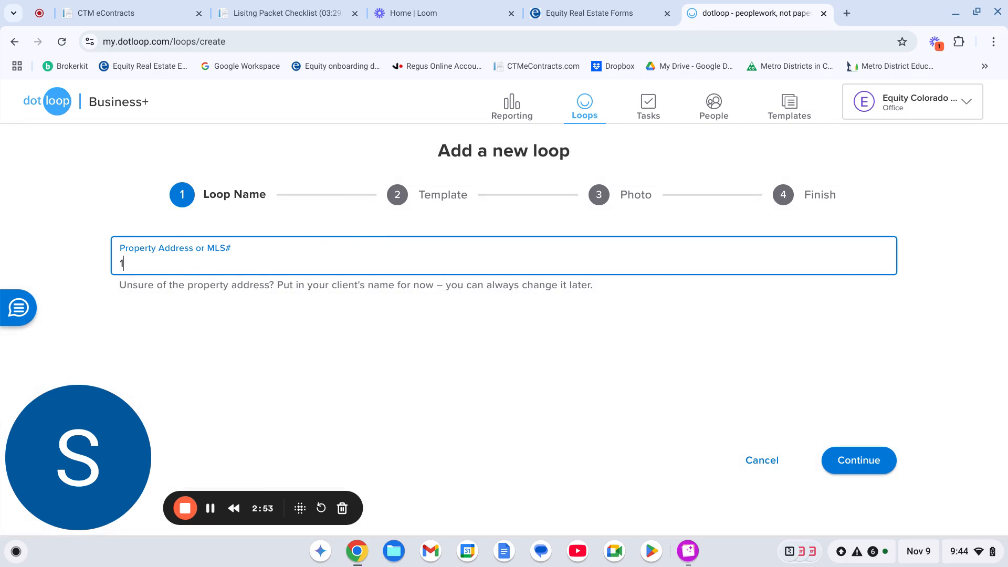
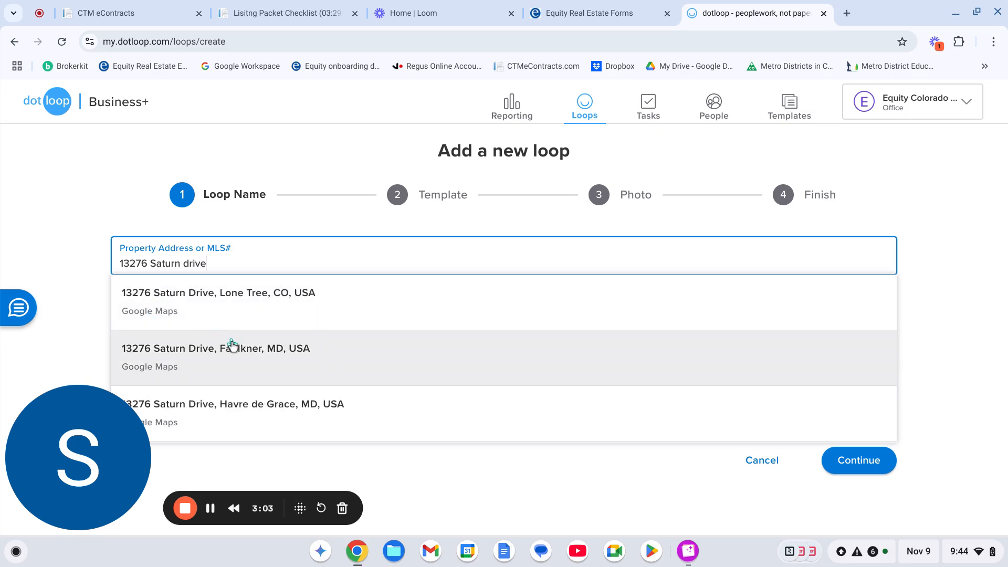
Enter the listing's property address as the loop name, choose the matching address suggestion, and continue.
{"action": "left_click", "coordinate": [234, 349]}
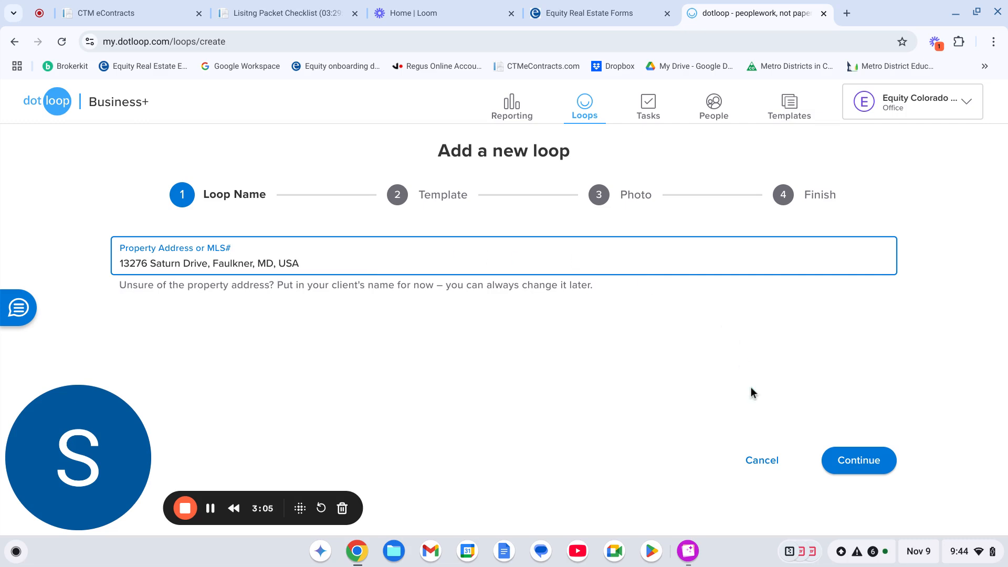
{"action": "left_click", "coordinate": [864, 477]}
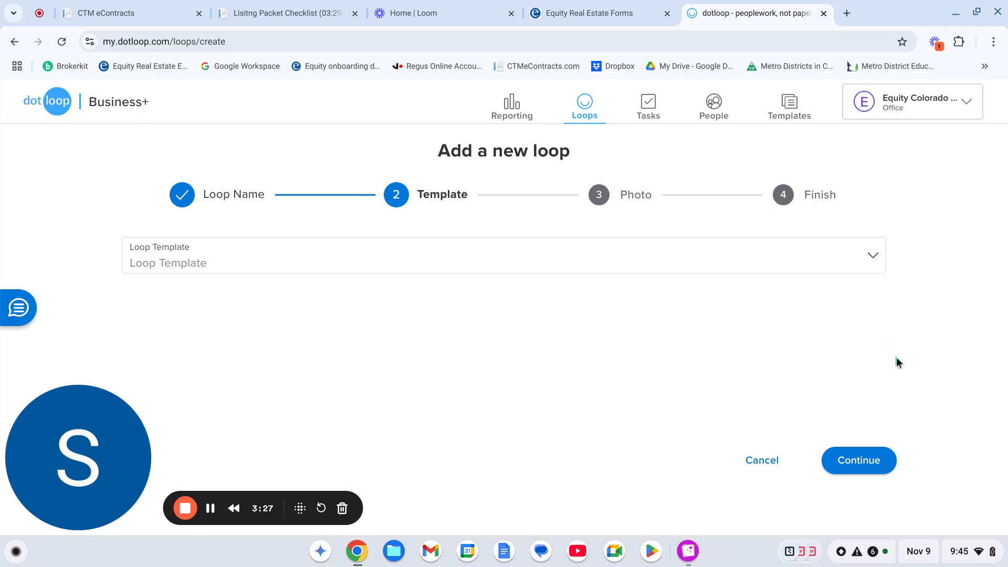
Skip the template and photo steps, finish creating the loop, and open it.
{"action": "left_click", "coordinate": [864, 461]}
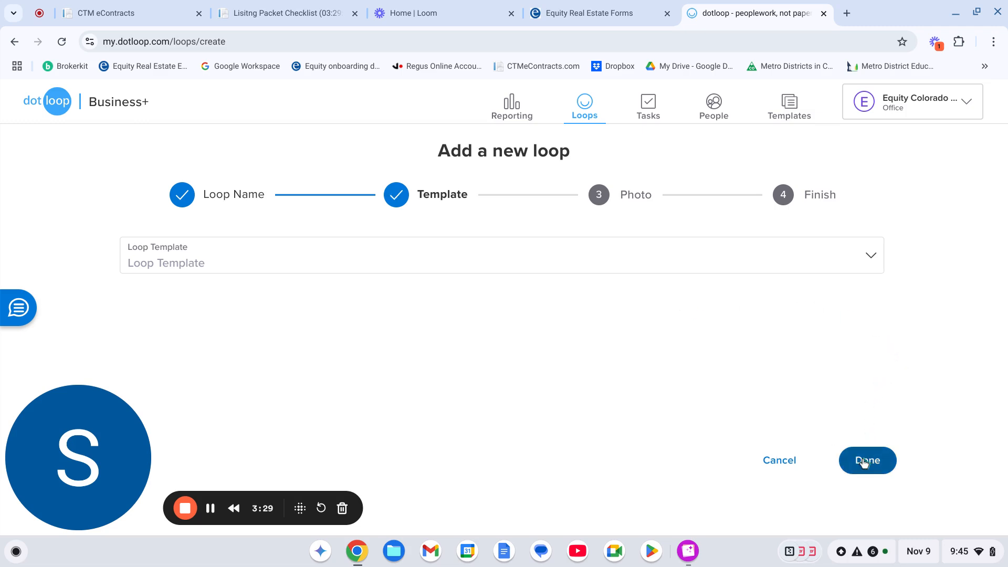
{"action": "left_click", "coordinate": [864, 461]}
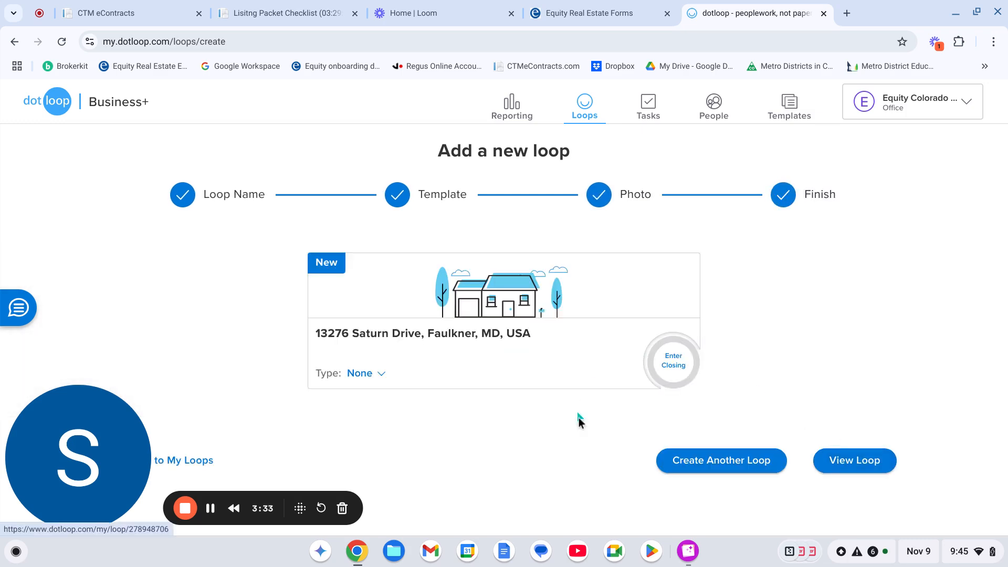
{"action": "left_click", "coordinate": [854, 461]}
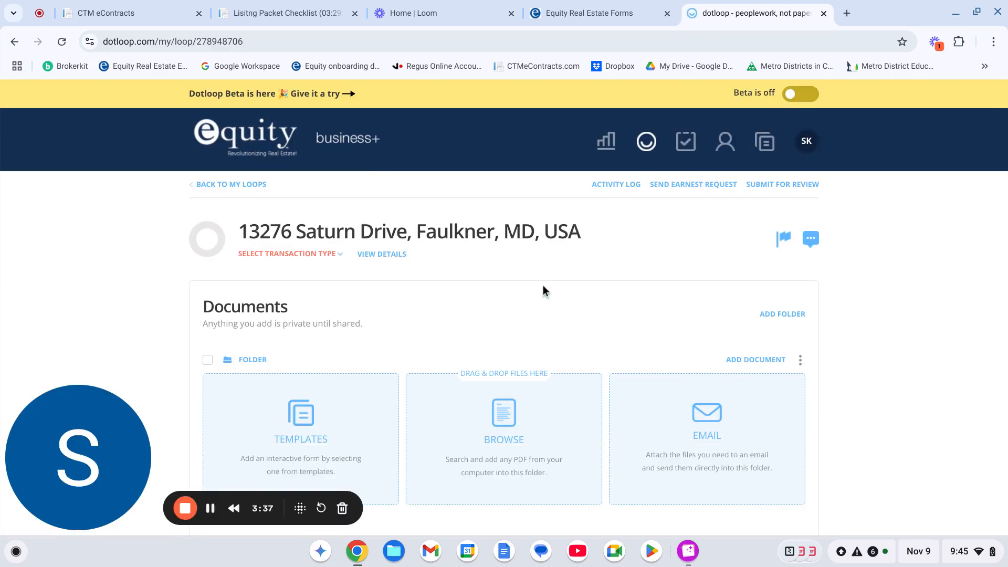
Open the loop's title for editing and copy the example loop title from the Listing Packet Checklist.
{"action": "left_click", "coordinate": [472, 234]}
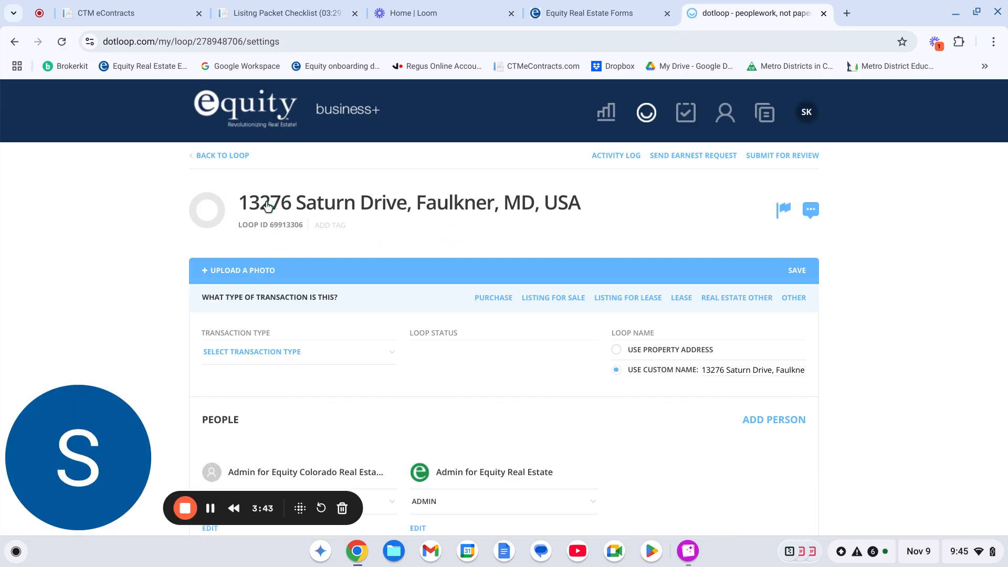
{"action": "left_click", "coordinate": [268, 206]}
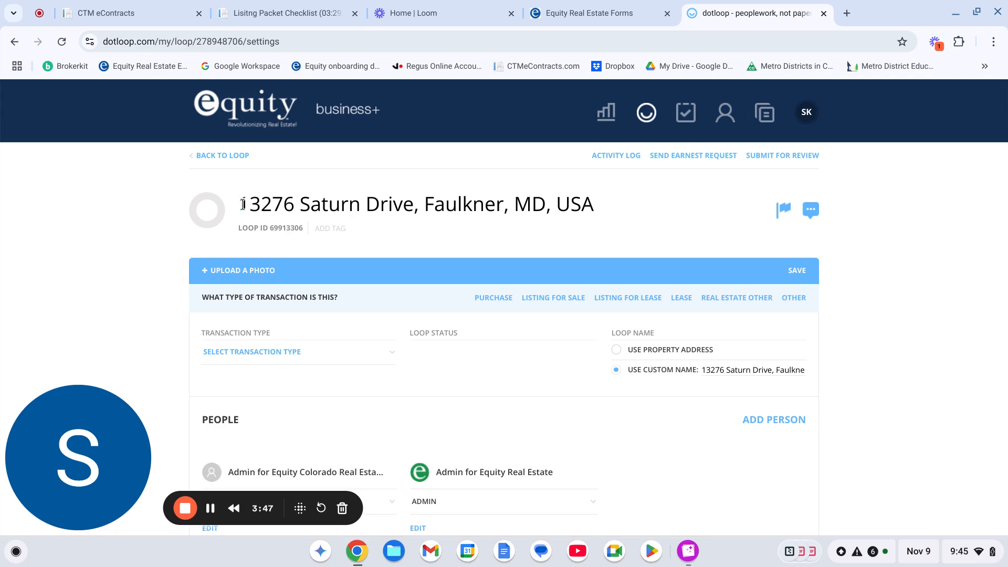
{"action": "left_click", "coordinate": [284, 20]}
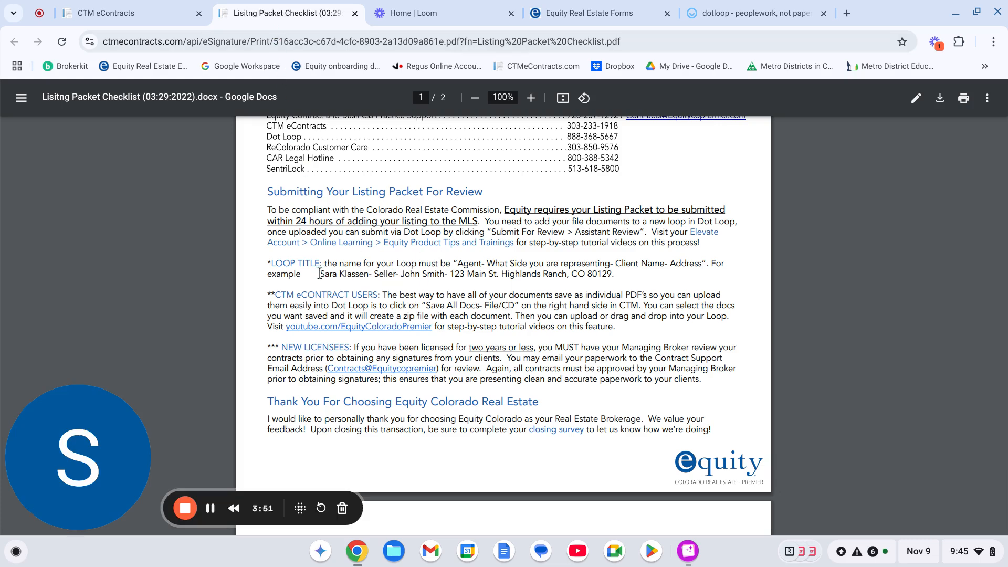
{"action": "left_click_drag", "start_coordinate": [320, 273], "coordinate": [613, 275]}
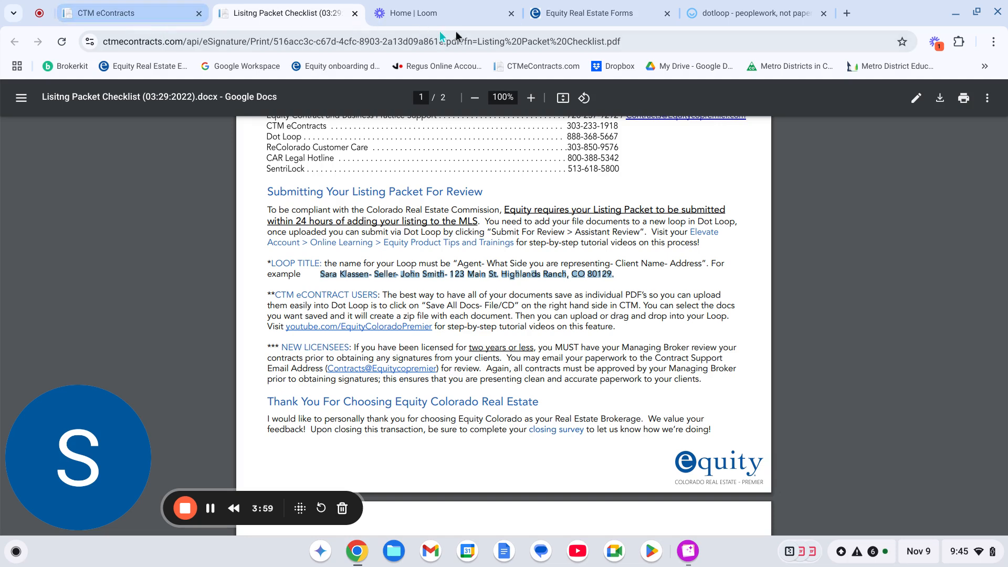
Replace the loop's title with the pasted example loop title.
{"action": "left_click", "coordinate": [795, 16]}
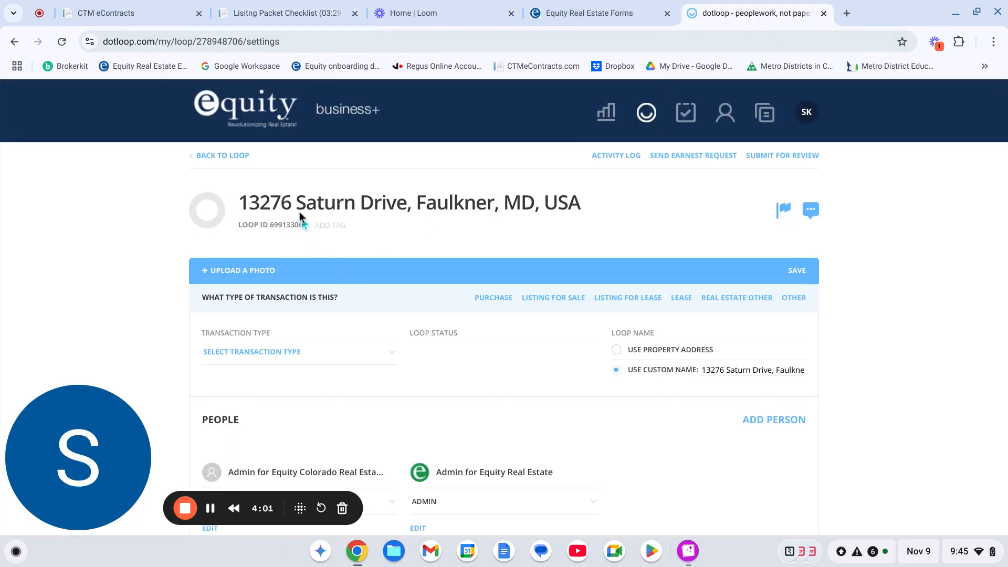
{"action": "left_click_drag", "start_coordinate": [240, 204], "coordinate": [604, 224]}
{"action": "key", "text": "ctrl+v"}
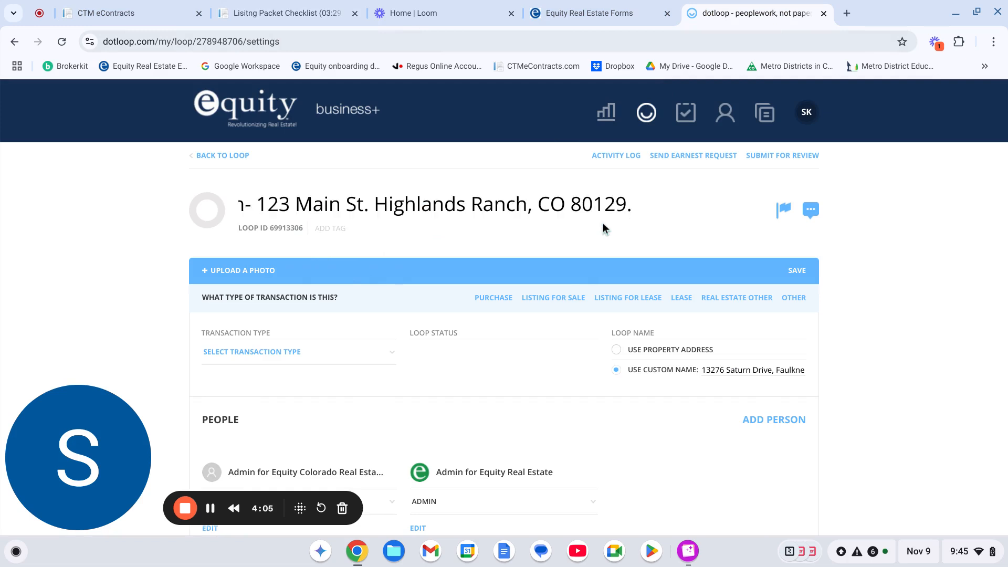
{"action": "scroll", "coordinate": [573, 197], "scroll_direction": "left", "scroll_amount": 5}
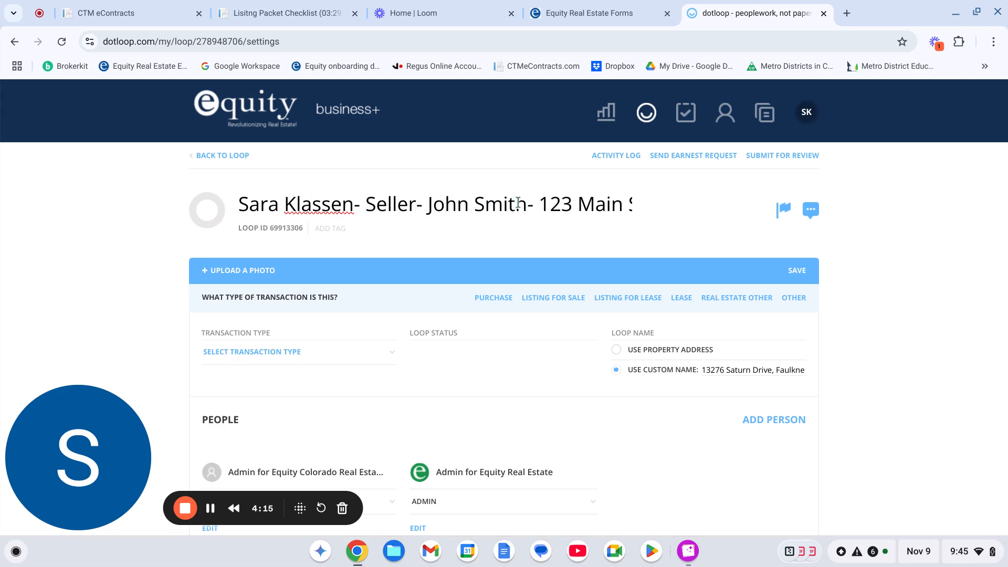
Replace the example address in the loop title with the listing's property address and save the title.
{"action": "left_click_drag", "start_coordinate": [543, 204], "coordinate": [724, 208]}
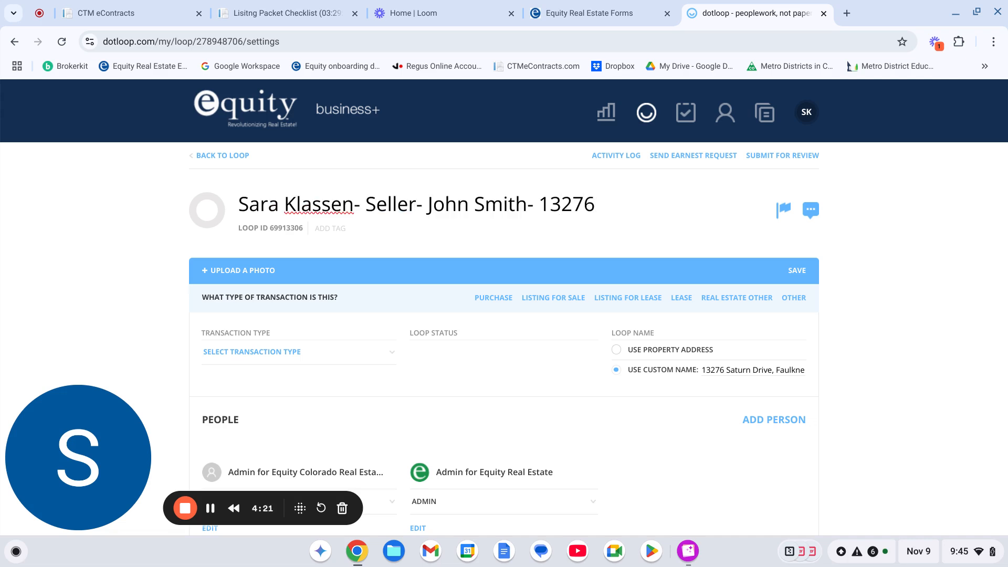
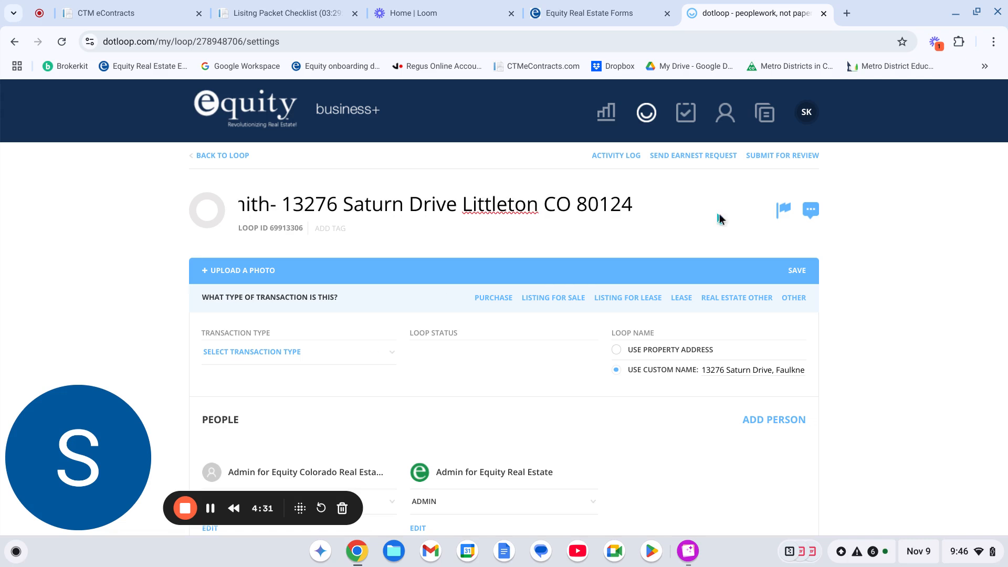
{"action": "key", "text": "Return"}
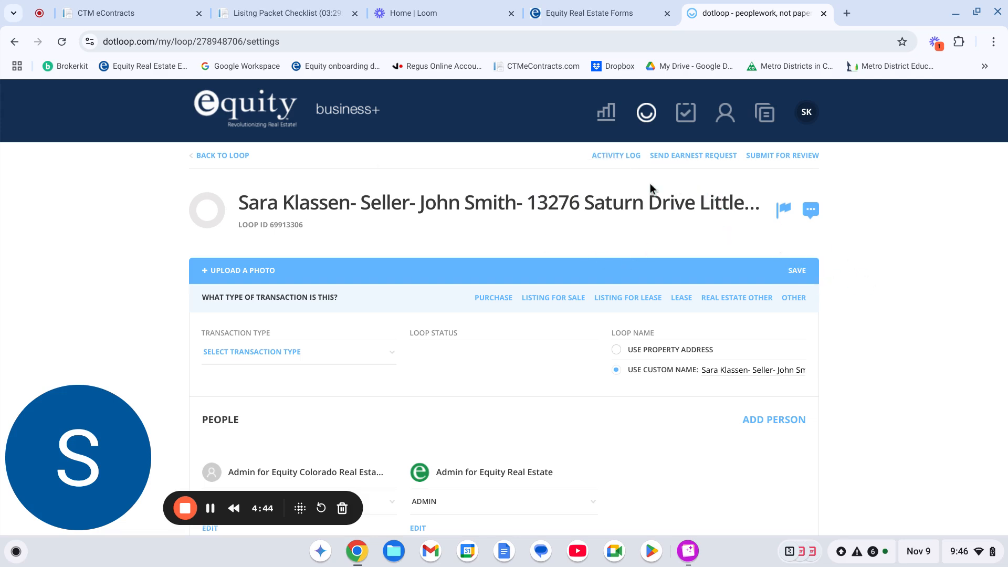
Return from the loop settings to the loop's document page.
{"action": "left_click", "coordinate": [215, 156]}
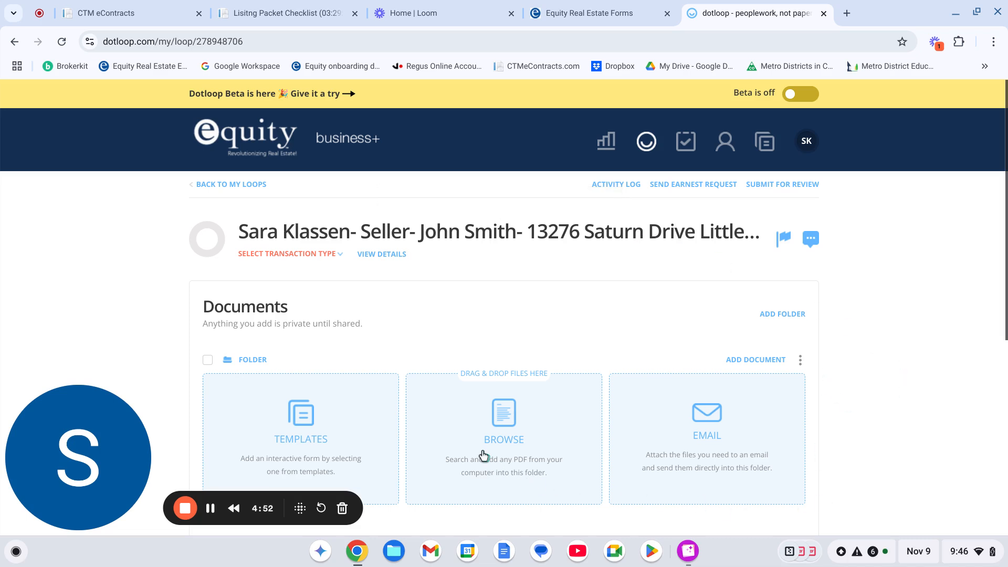
{"action": "scroll", "coordinate": [509, 427], "scroll_direction": "down", "scroll_amount": 3}
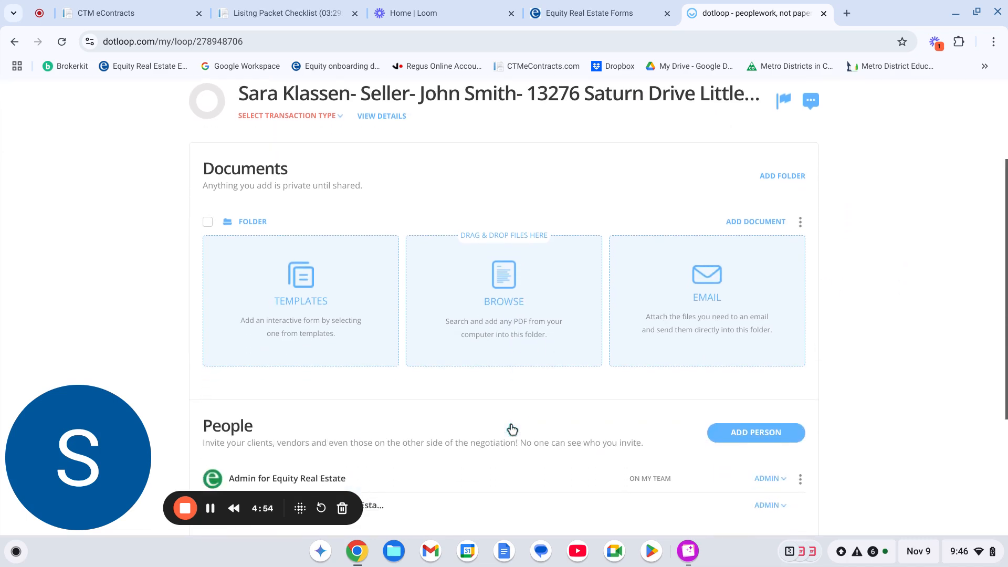
{"action": "left_click", "coordinate": [505, 300]}
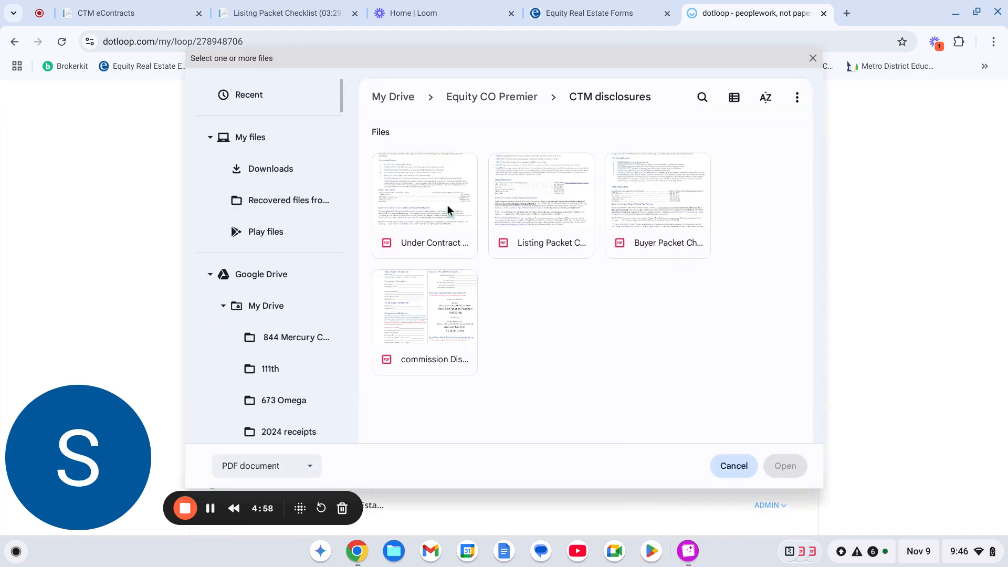
{"action": "scroll", "coordinate": [268, 344], "scroll_direction": "down", "scroll_amount": 5}
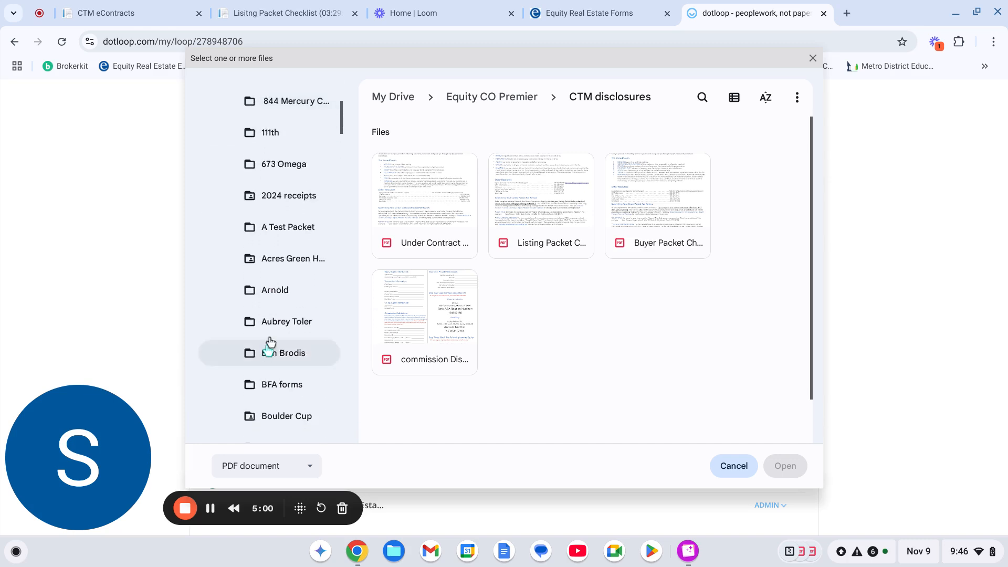
{"action": "left_click", "coordinate": [270, 227]}
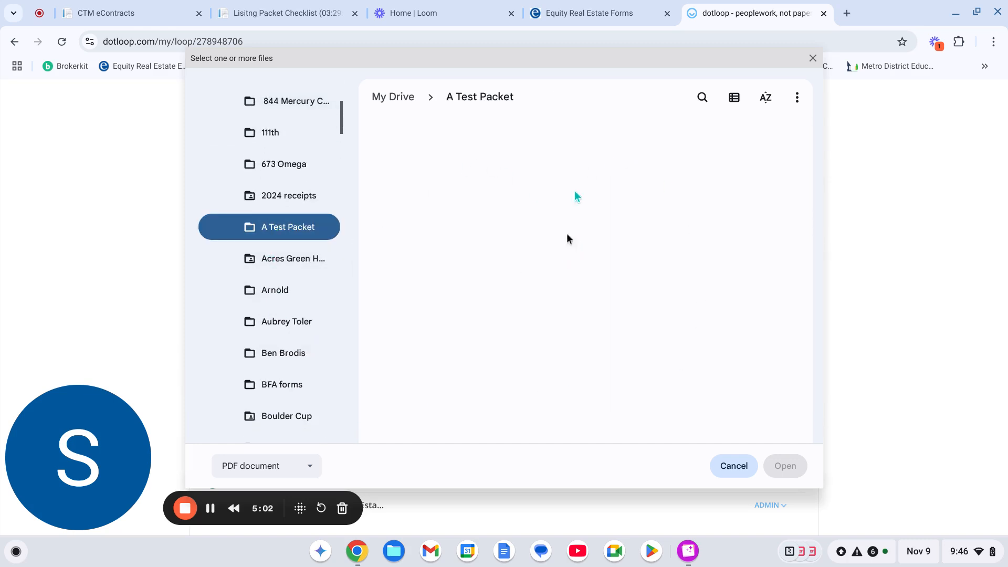
{"action": "left_click", "coordinate": [734, 466]}
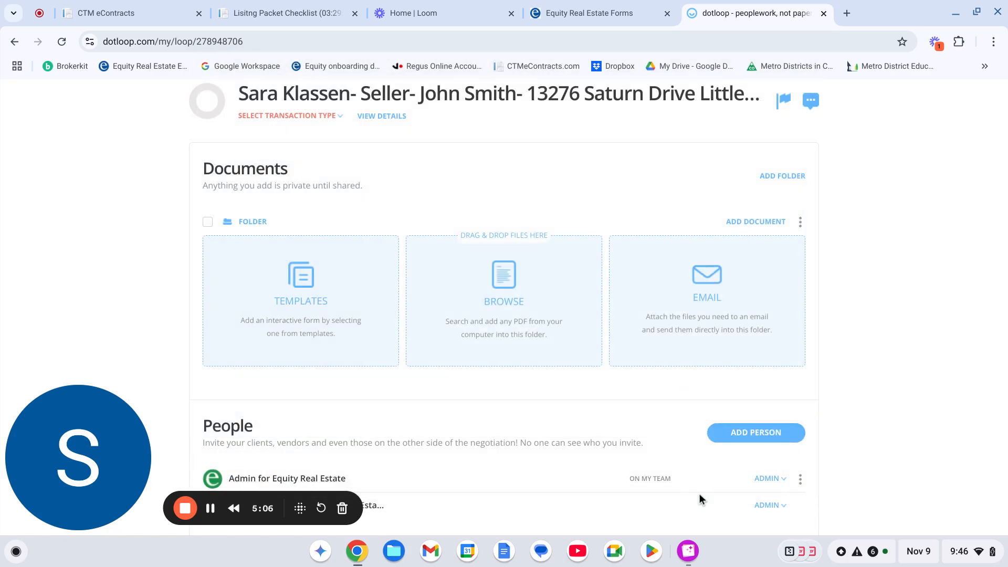
Open the extracted listing packet folder in Google Drive, select all ten PDFs, and drag them into the loop's documents.
{"action": "left_click", "coordinate": [402, 553]}
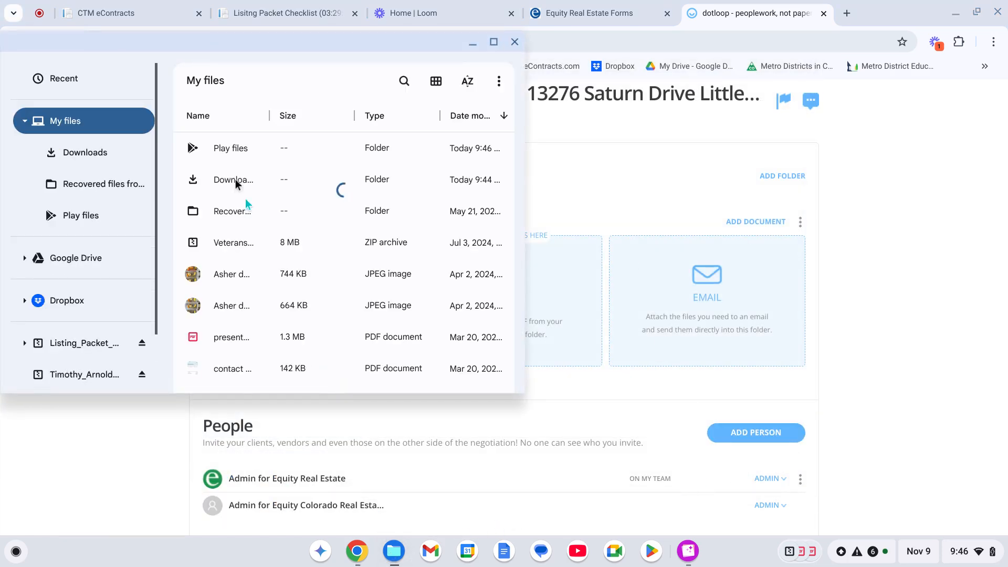
{"action": "left_click", "coordinate": [81, 257]}
{"action": "double_click", "coordinate": [230, 148]}
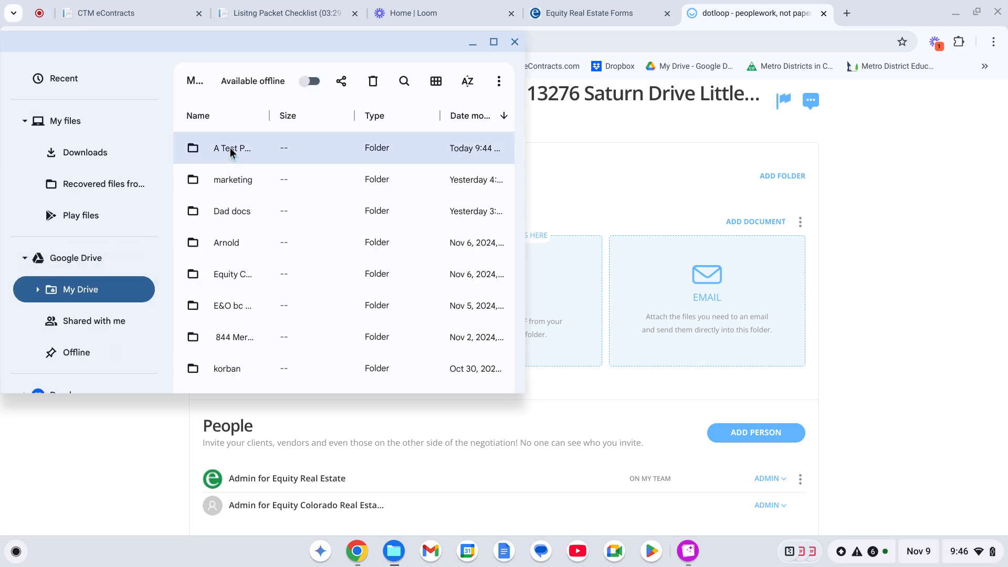
{"action": "double_click", "coordinate": [241, 151]}
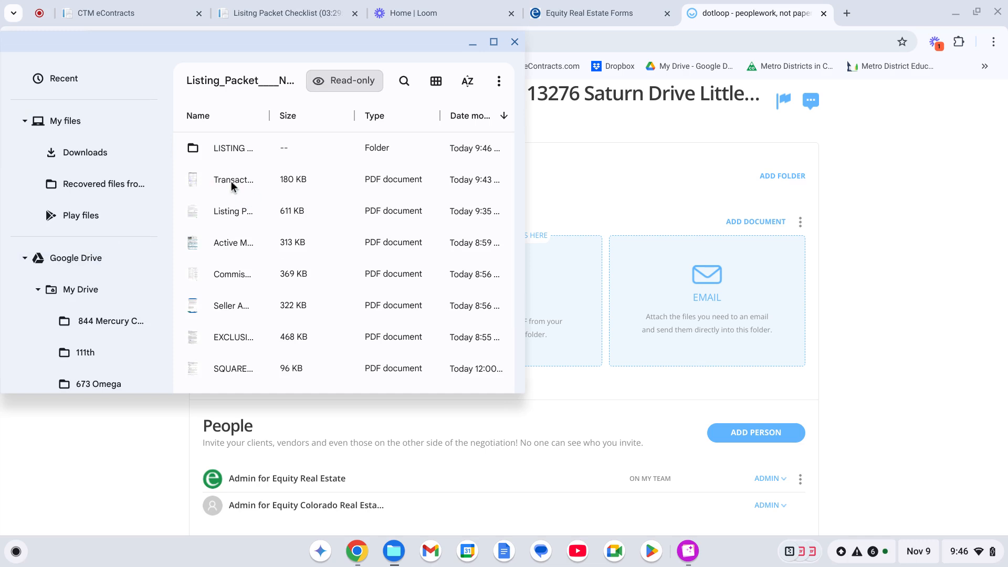
{"action": "left_click", "coordinate": [231, 181]}
{"action": "scroll", "coordinate": [231, 181], "scroll_direction": "down", "scroll_amount": 5}
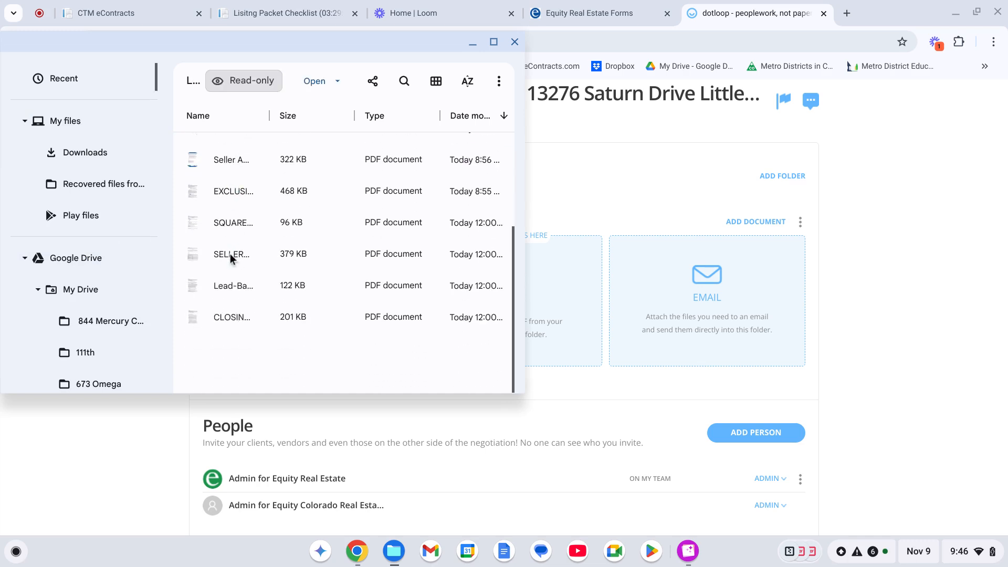
{"action": "left_click", "coordinate": [226, 316], "text": "shift"}
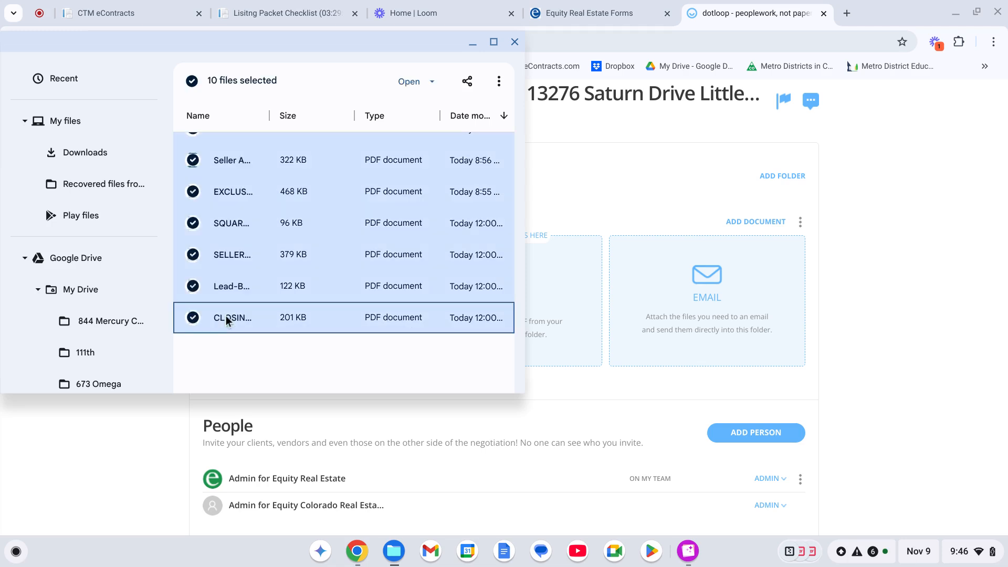
{"action": "left_click_drag", "start_coordinate": [226, 316], "coordinate": [552, 282]}
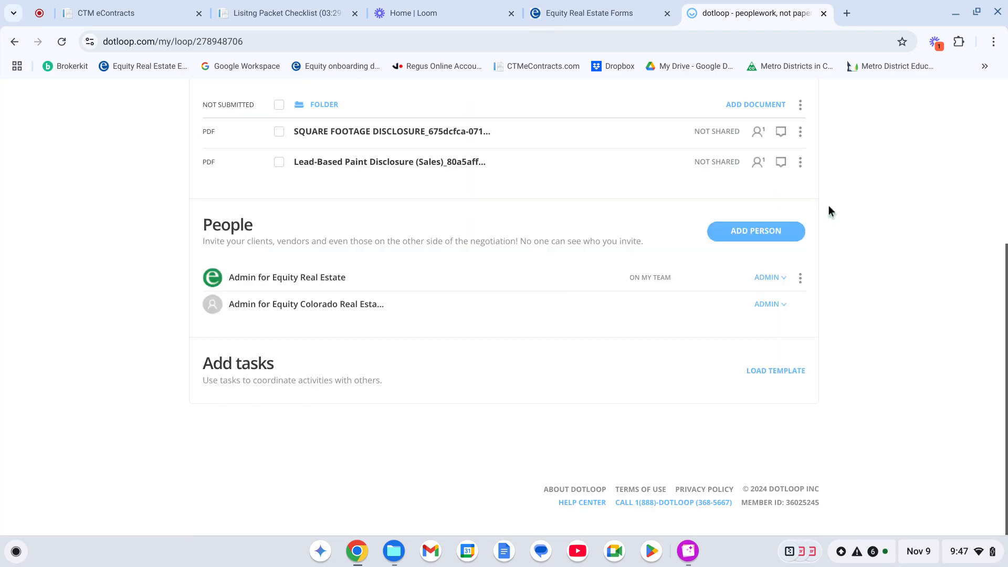
Set the loop's transaction type to Listing for Sale and its status to Active Listing.
{"action": "scroll", "coordinate": [856, 239], "scroll_direction": "up", "scroll_amount": 5}
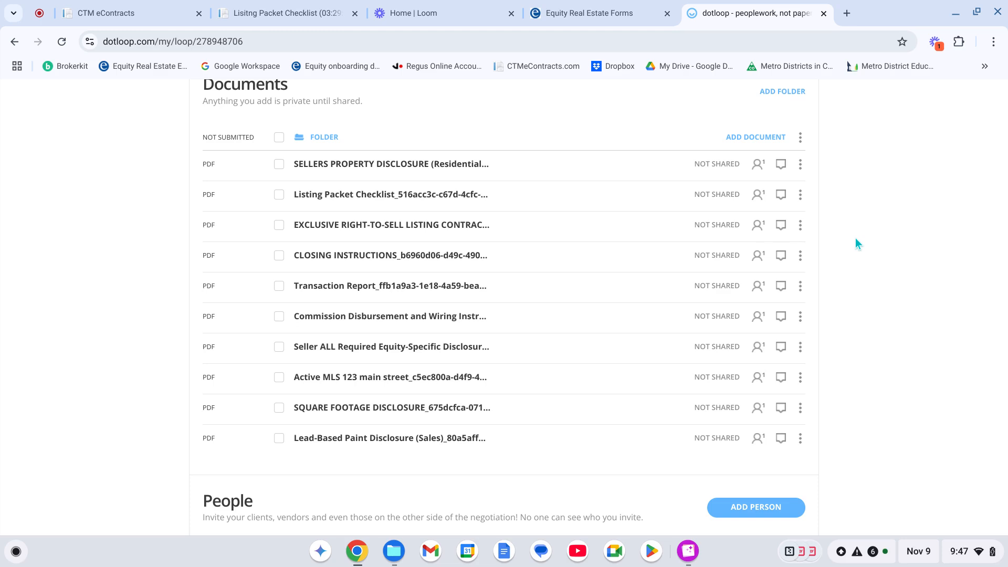
{"action": "scroll", "coordinate": [859, 285], "scroll_direction": "up", "scroll_amount": 3}
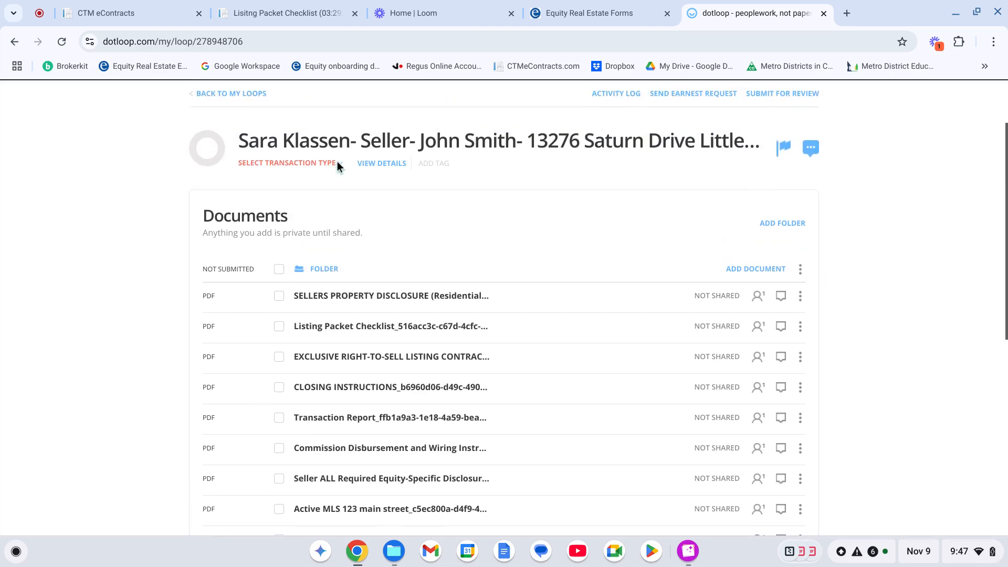
{"action": "left_click", "coordinate": [337, 164]}
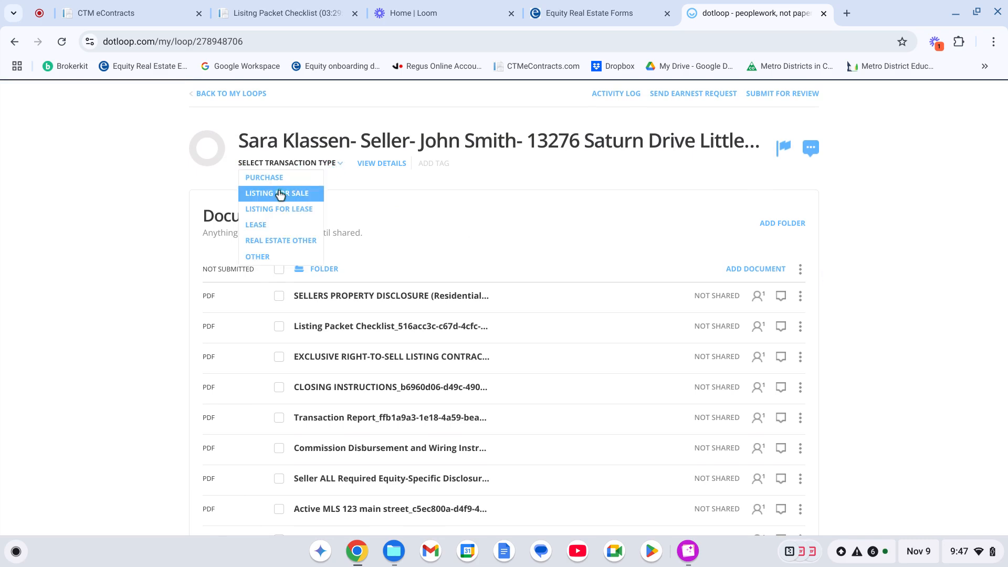
{"action": "left_click", "coordinate": [280, 194]}
{"action": "left_click", "coordinate": [350, 165]}
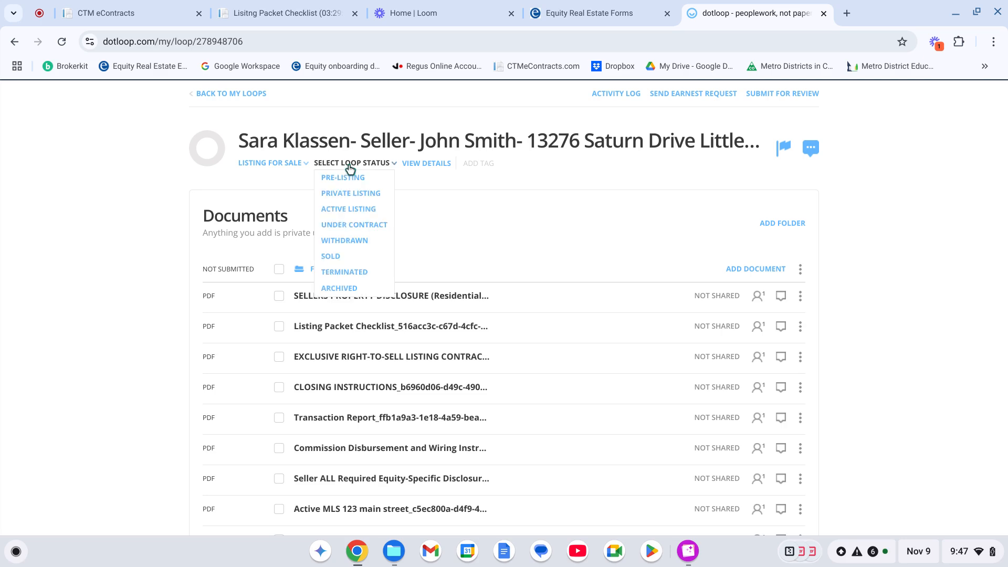
{"action": "left_click", "coordinate": [360, 212]}
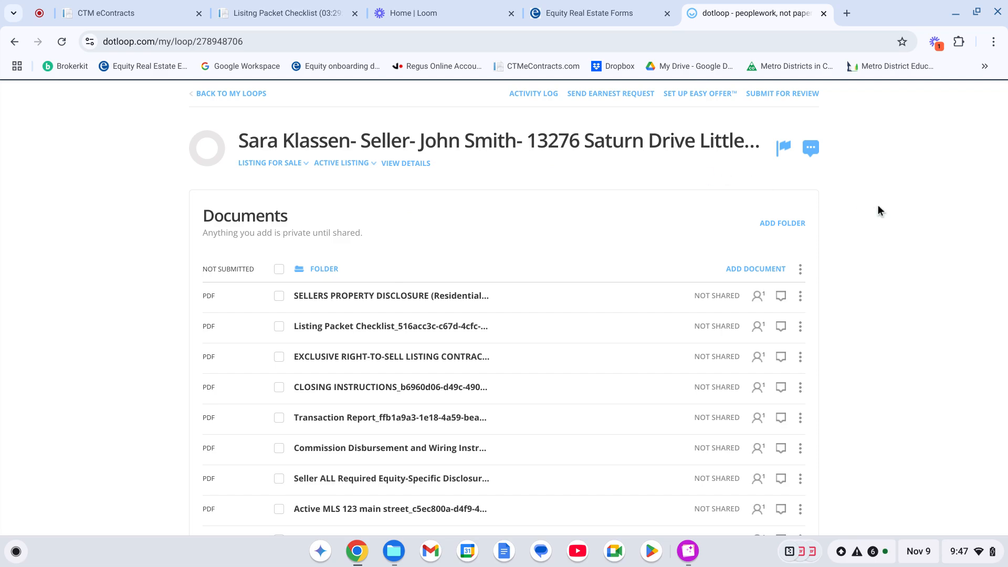
Try submitting the folder for review with the Assistant/Broker Review type, then close the dialog.
{"action": "scroll", "coordinate": [822, 315], "scroll_direction": "down", "scroll_amount": 3}
{"action": "scroll", "coordinate": [822, 315], "scroll_direction": "up", "scroll_amount": 3}
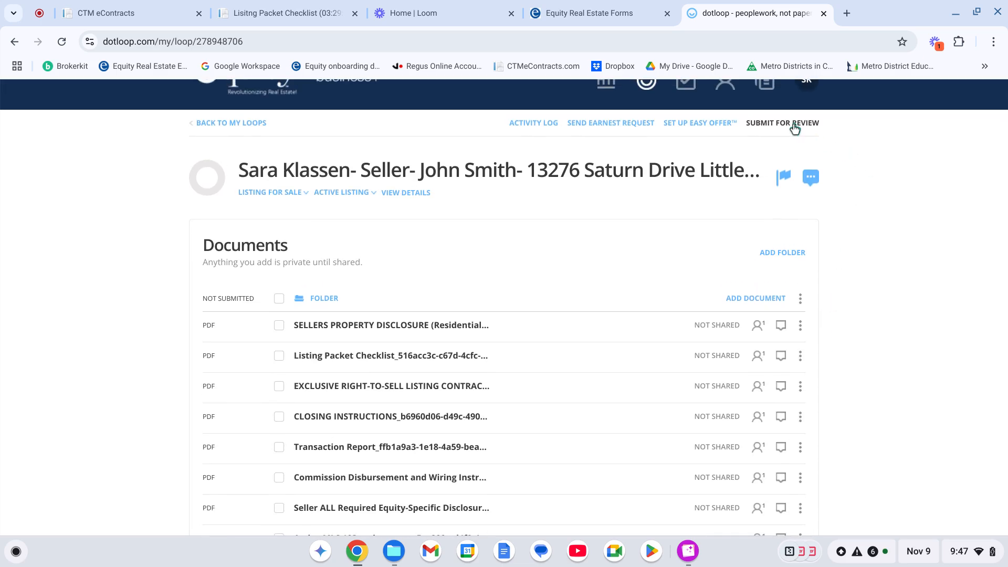
{"action": "scroll", "coordinate": [565, 376], "scroll_direction": "down", "scroll_amount": 5}
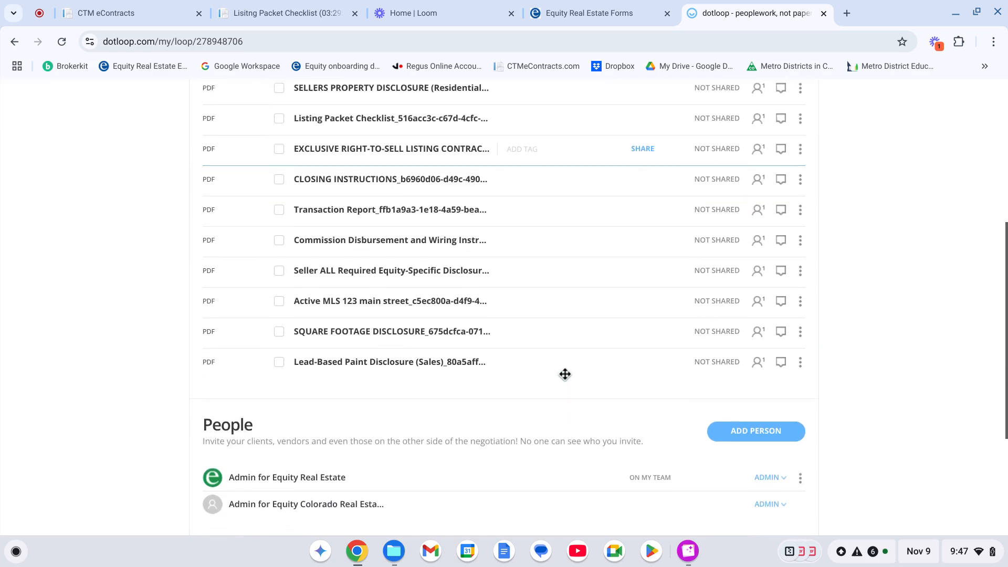
{"action": "scroll", "coordinate": [532, 157], "scroll_direction": "up", "scroll_amount": 5}
{"action": "scroll", "coordinate": [532, 157], "scroll_direction": "up", "scroll_amount": 1}
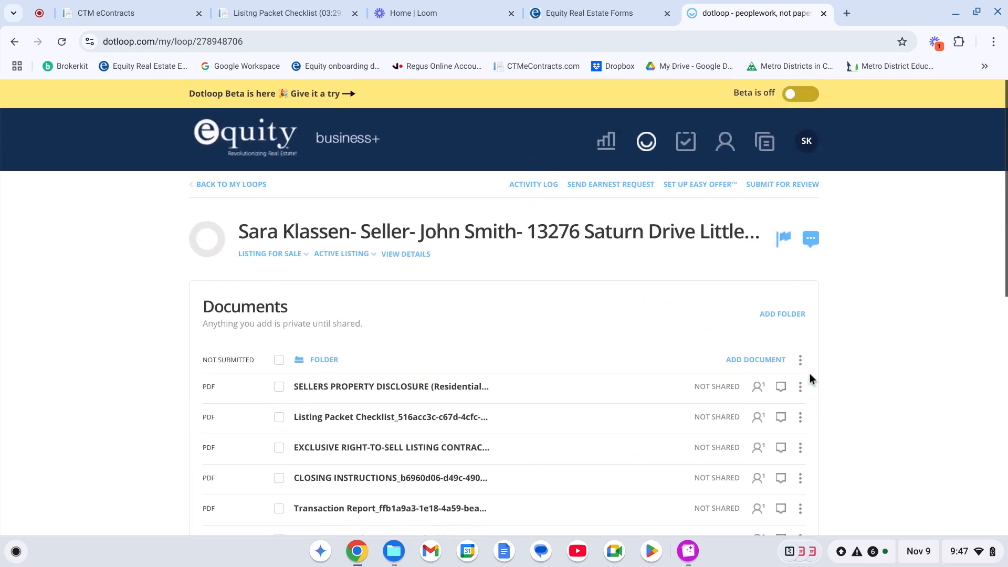
{"action": "scroll", "coordinate": [845, 376], "scroll_direction": "down", "scroll_amount": 2}
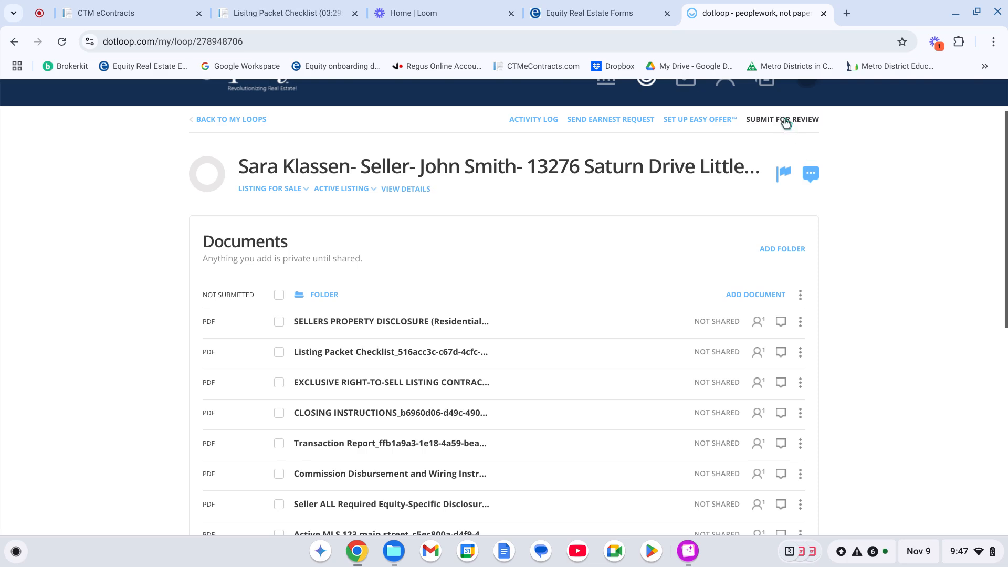
{"action": "left_click", "coordinate": [786, 121]}
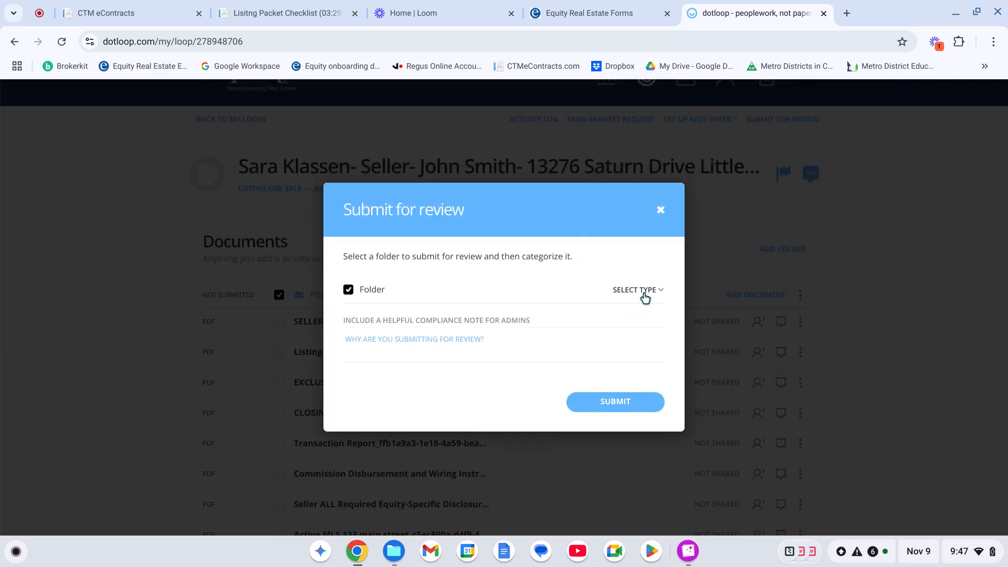
{"action": "left_click", "coordinate": [644, 291]}
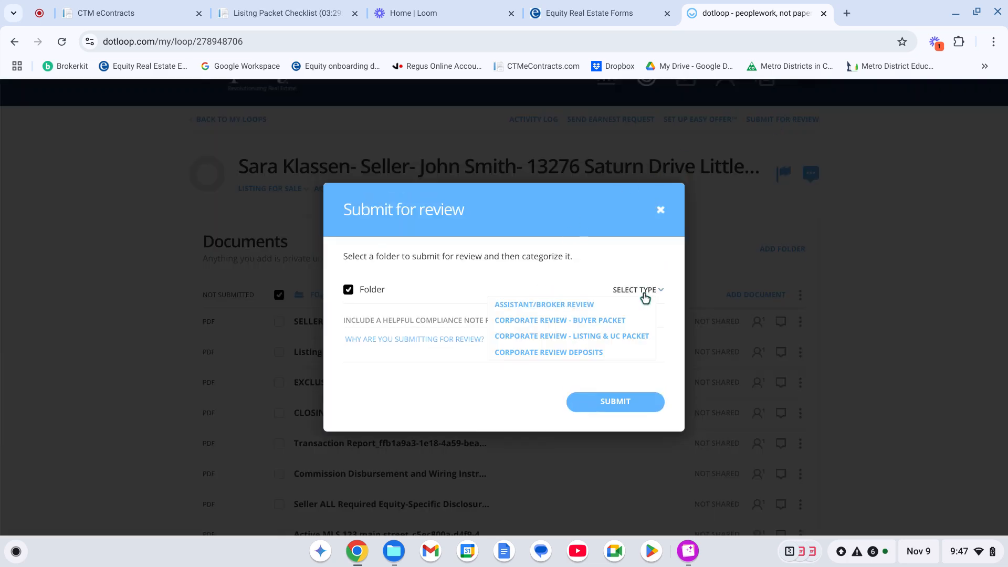
{"action": "left_click", "coordinate": [560, 310]}
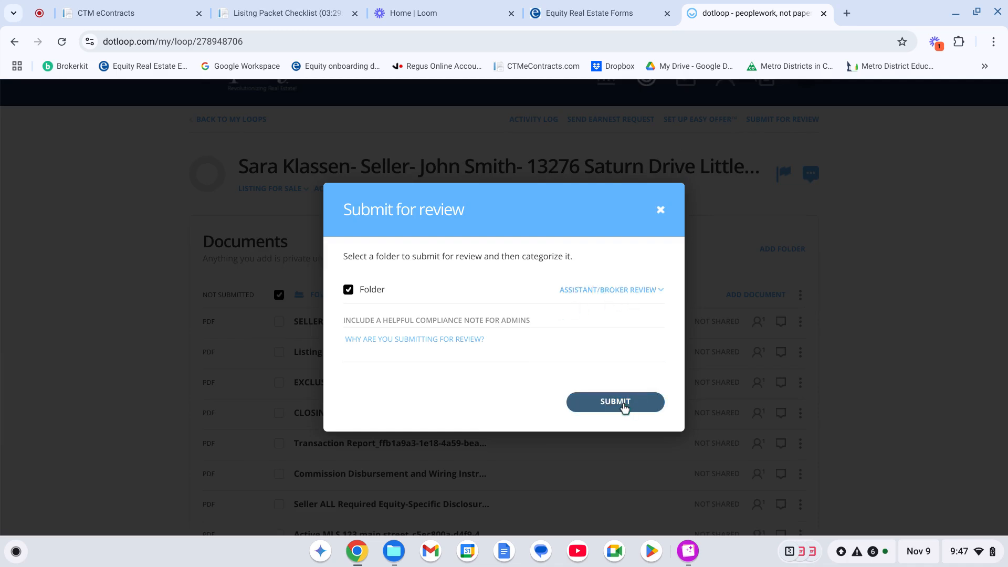
{"action": "left_click", "coordinate": [661, 211]}
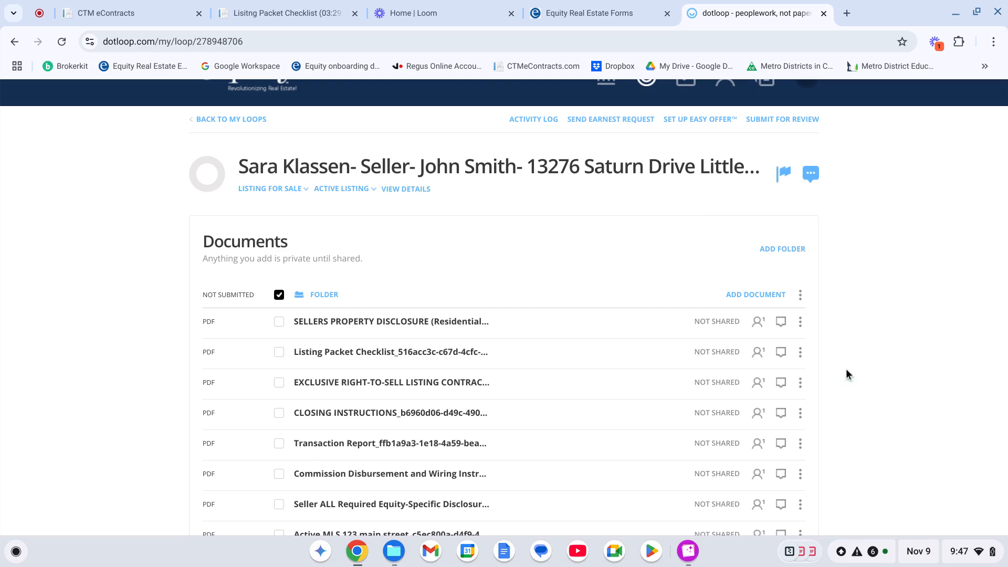
{"action": "scroll", "coordinate": [850, 365], "scroll_direction": "down", "scroll_amount": 3}
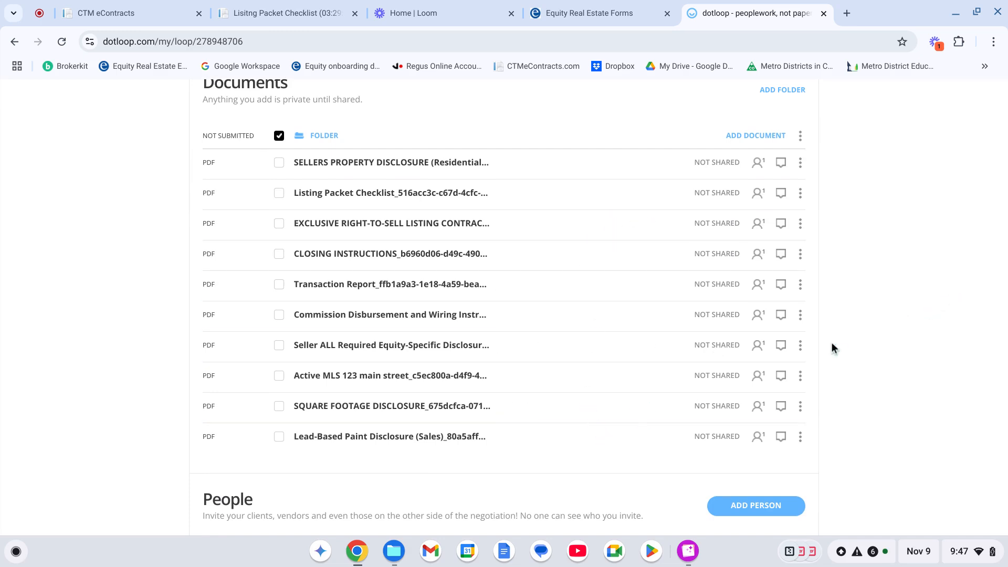
{"action": "scroll", "coordinate": [831, 331], "scroll_direction": "up", "scroll_amount": 2}
{"action": "scroll", "coordinate": [831, 331], "scroll_direction": "down", "scroll_amount": 3}
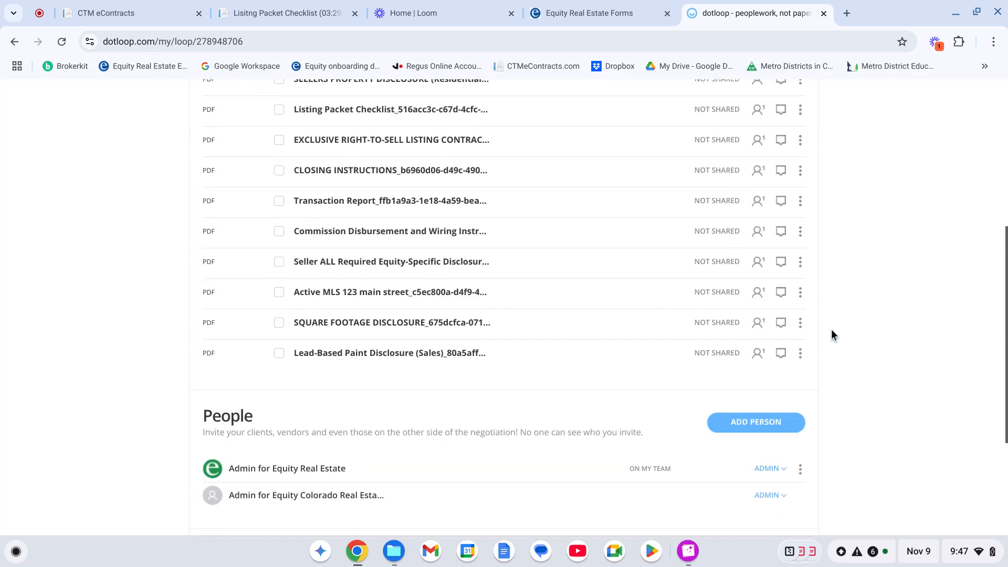
{"action": "scroll", "coordinate": [831, 333], "scroll_direction": "up", "scroll_amount": 3}
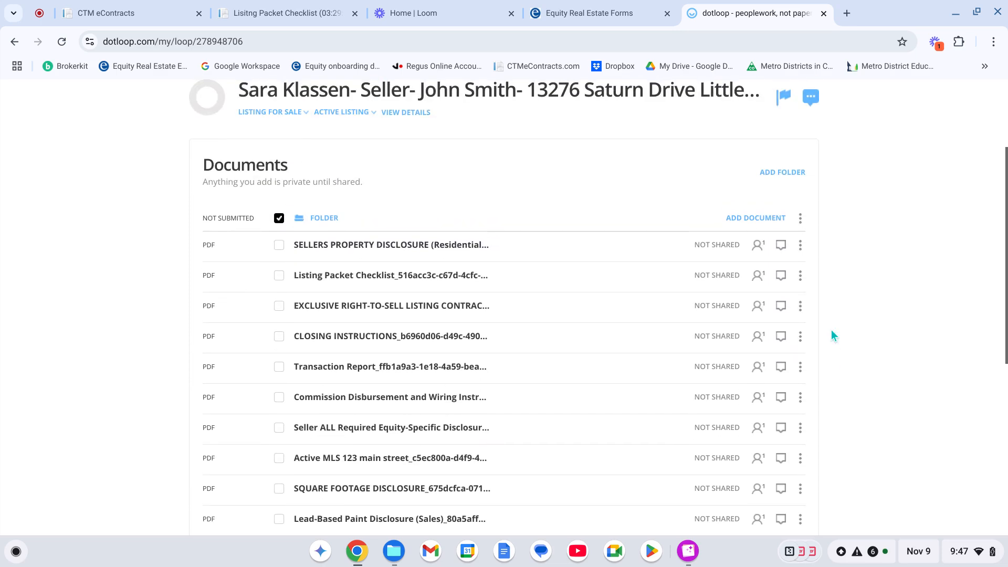
{"action": "scroll", "coordinate": [831, 332], "scroll_direction": "up", "scroll_amount": 3}
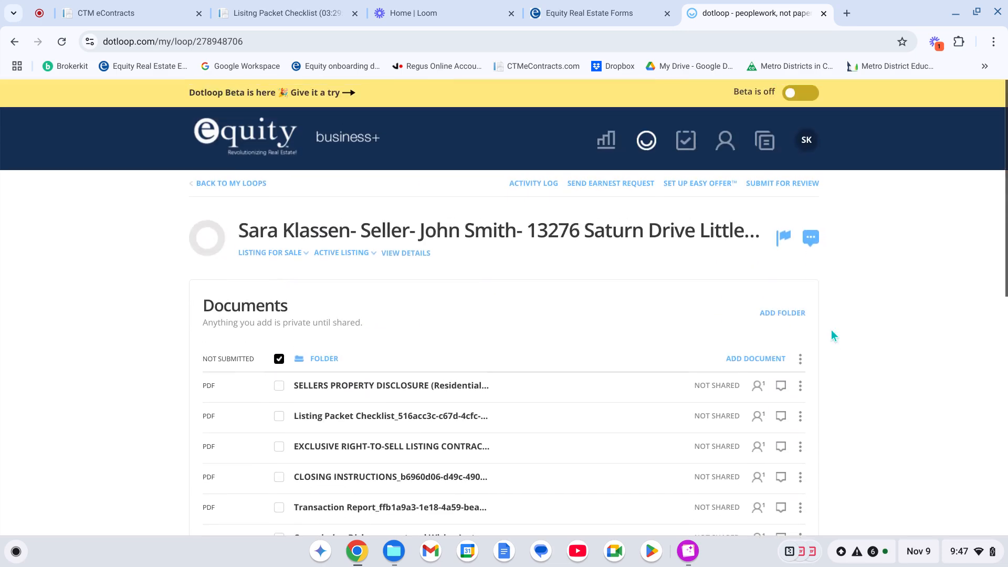
{"action": "scroll", "coordinate": [837, 310], "scroll_direction": "down", "scroll_amount": 4}
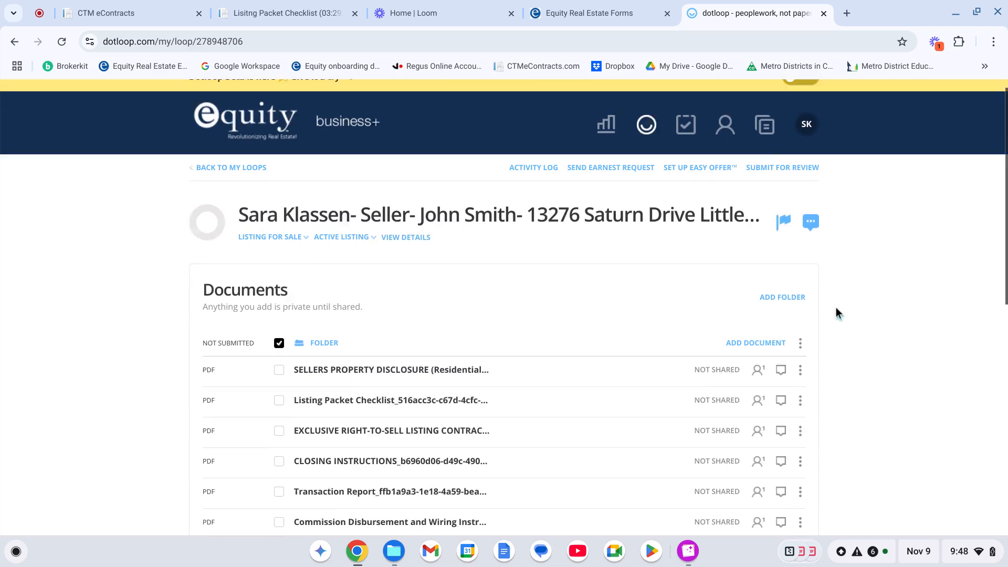
{"action": "scroll", "coordinate": [838, 314], "scroll_direction": "up", "scroll_amount": 4}
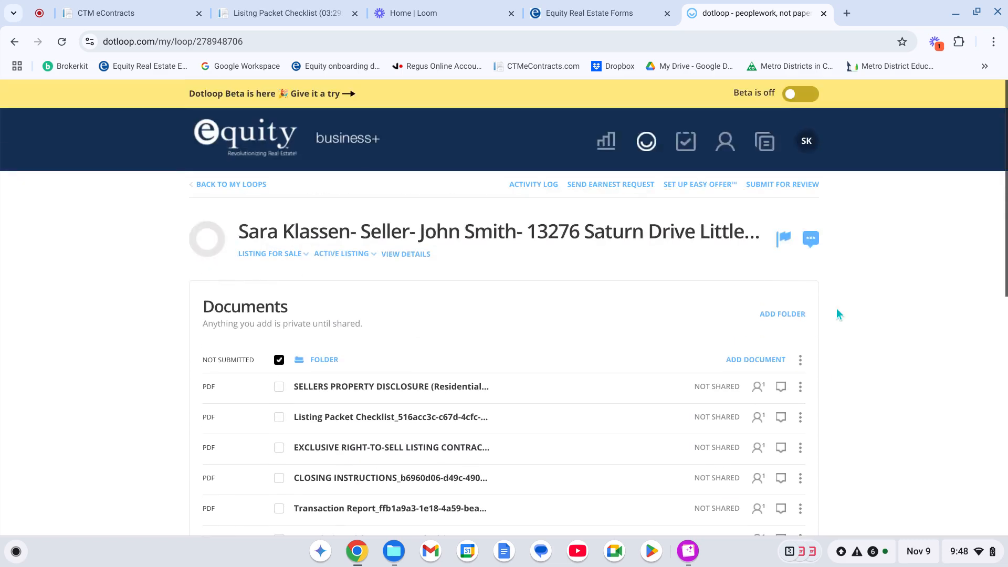
{"action": "scroll", "coordinate": [79, 323], "scroll_direction": "down", "scroll_amount": 4}
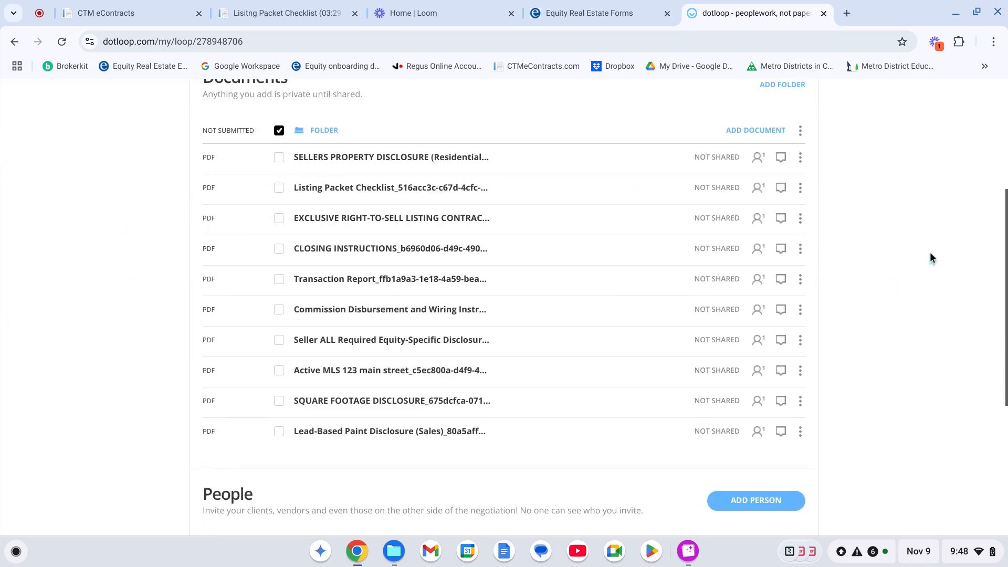
{"action": "scroll", "coordinate": [930, 252], "scroll_direction": "up", "scroll_amount": 4}
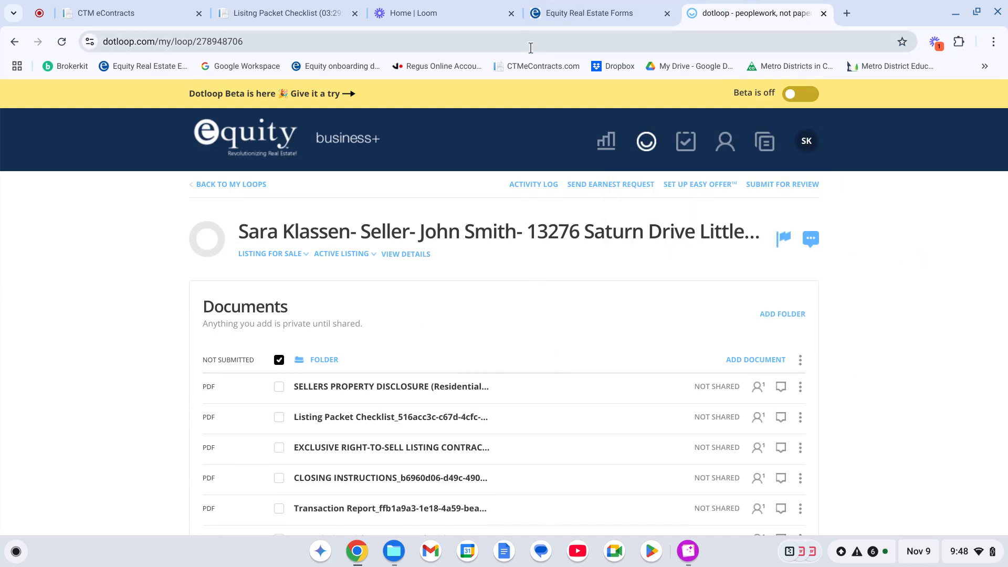
{"action": "left_click", "coordinate": [415, 14]}
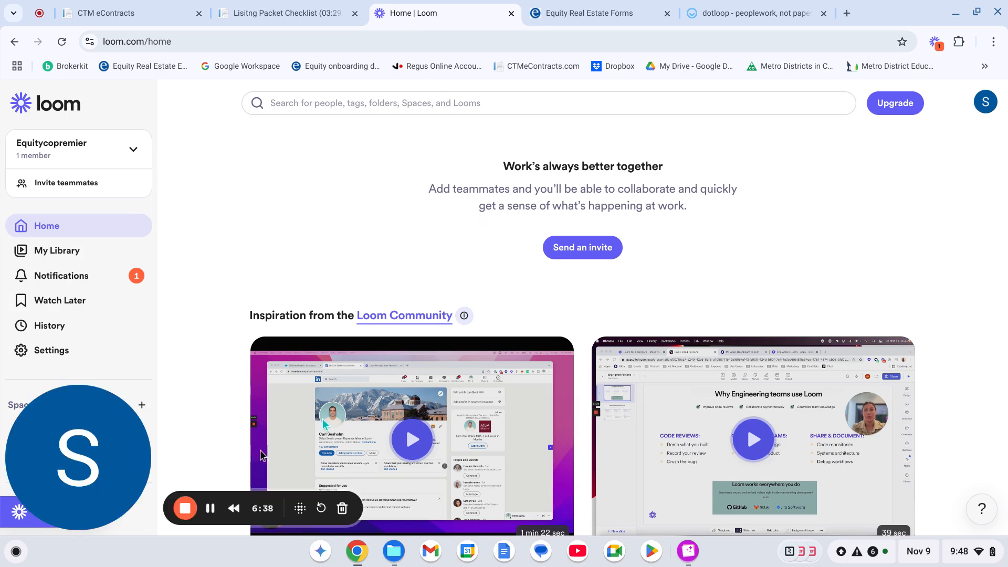